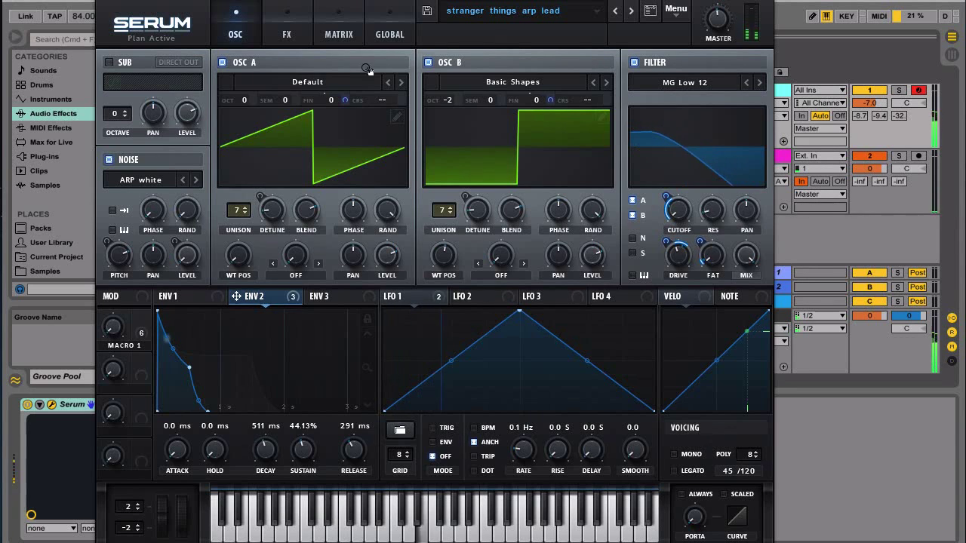
# Step: Initialize the preset, then set oscillator A to 7 unison voices with a reduced detune
pyautogui.moveTo(112, 326)
pyautogui.mouseDown()
pyautogui.moveTo(100, 314)
pyautogui.moveTo(99, 252)
pyautogui.moveTo(100, 332)
pyautogui.moveTo(94, 291)
pyautogui.mouseUp()
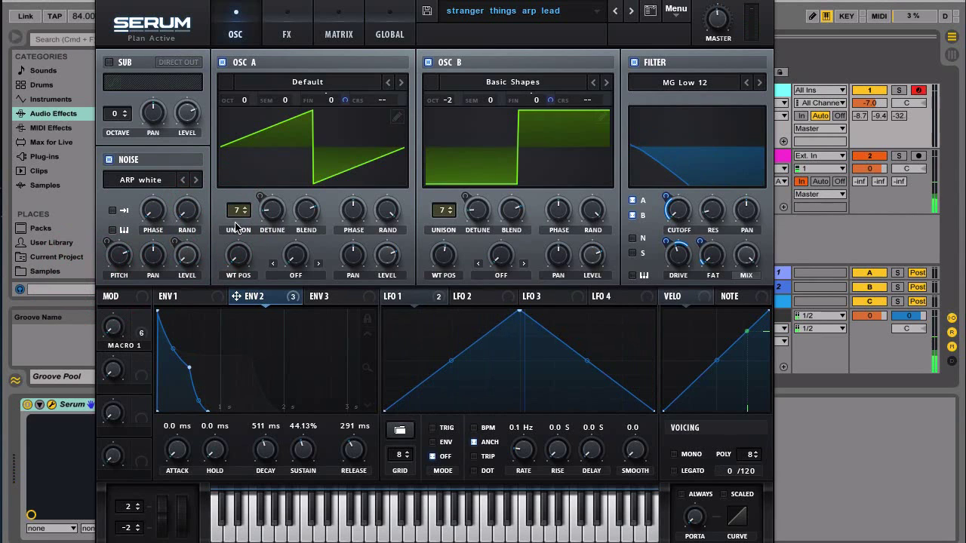
pyautogui.click(677, 13)
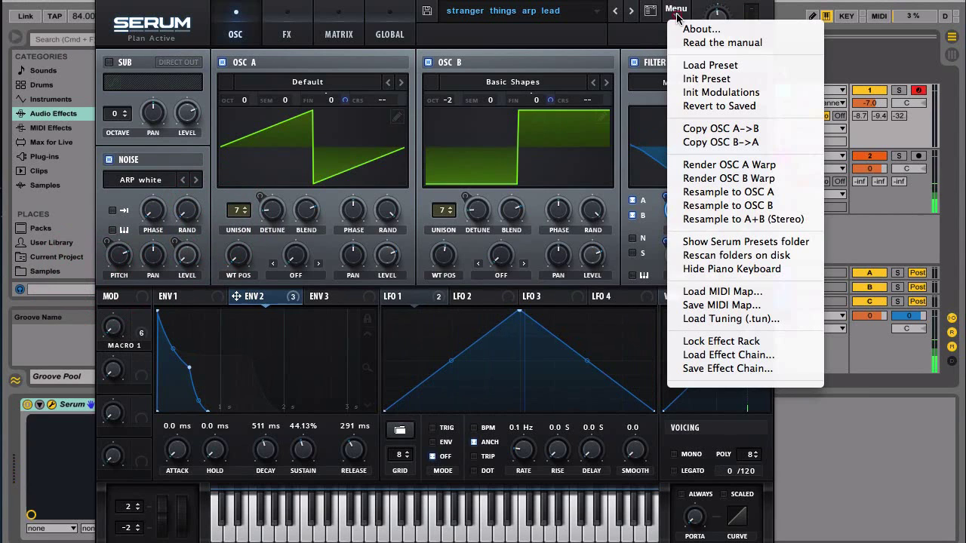
pyautogui.click(688, 79)
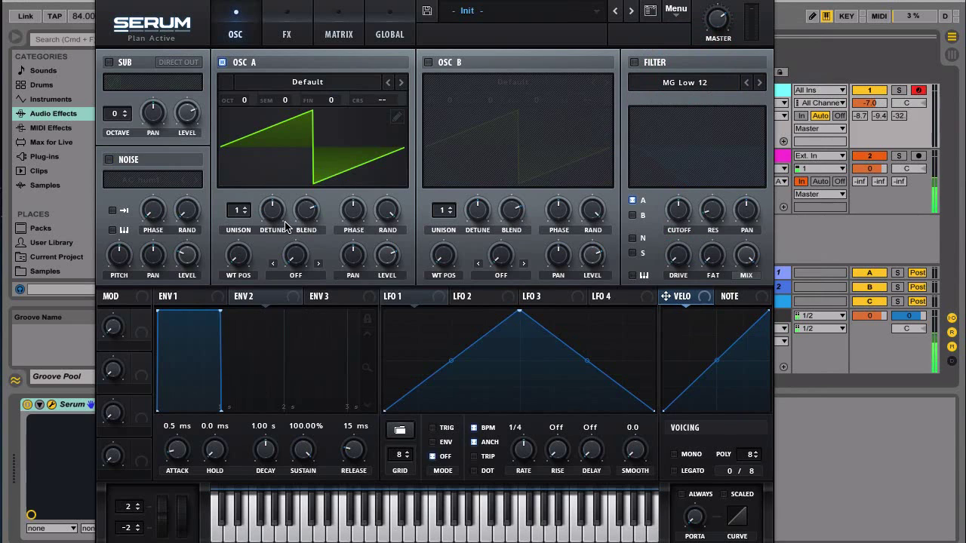
pyautogui.moveTo(240, 212); pyautogui.dragTo(244, 155)
pyautogui.moveTo(272, 214); pyautogui.dragTo(269, 268)
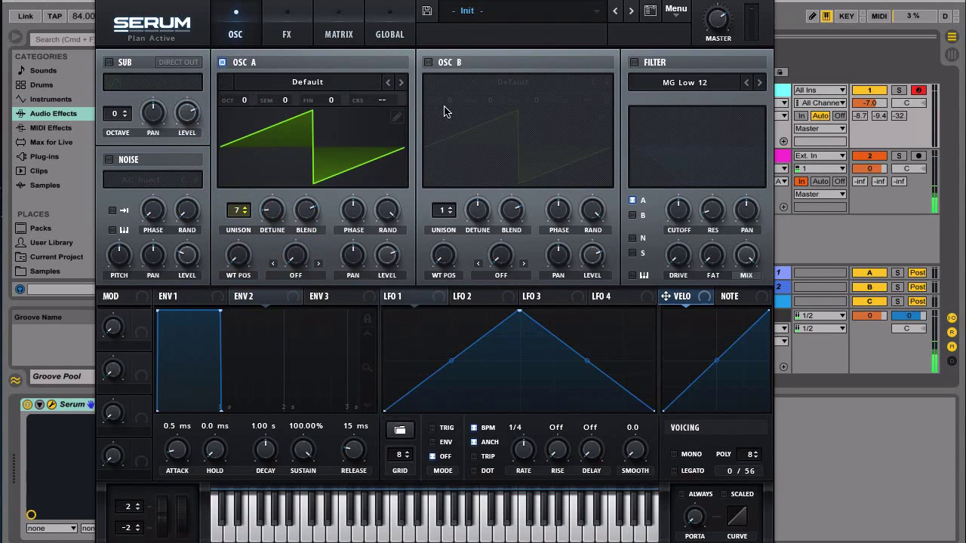
# Step: Enable oscillator B with the analog Basic Shapes wavetable and shift its wavetable position to the square wave
pyautogui.click(429, 63)
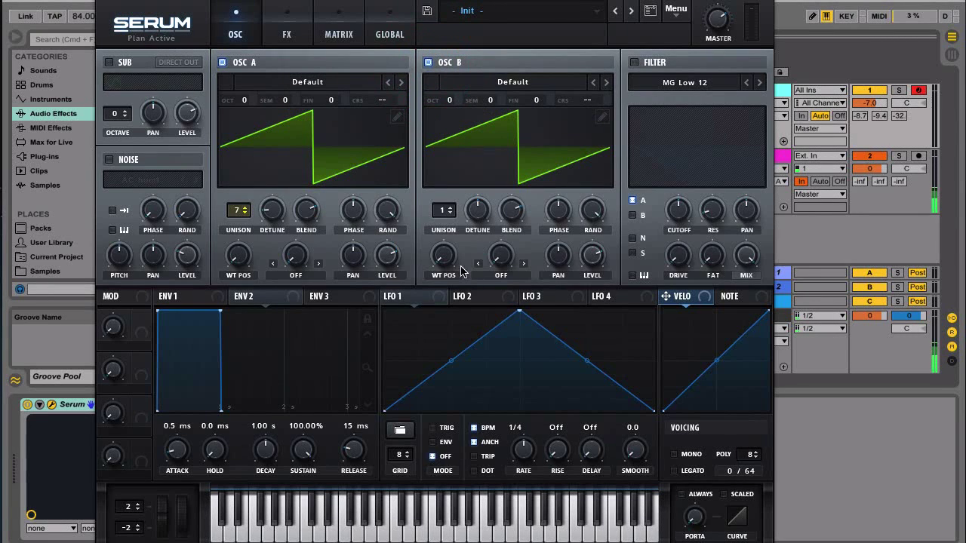
pyautogui.click(512, 83)
pyautogui.moveTo(793, 112)
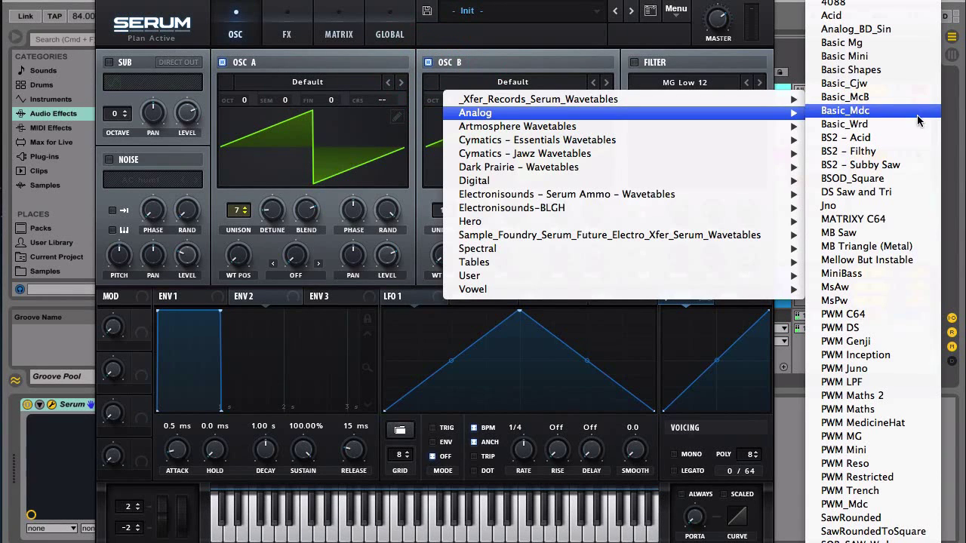
pyautogui.click(903, 69)
pyautogui.moveTo(445, 256); pyautogui.dragTo(453, 186)
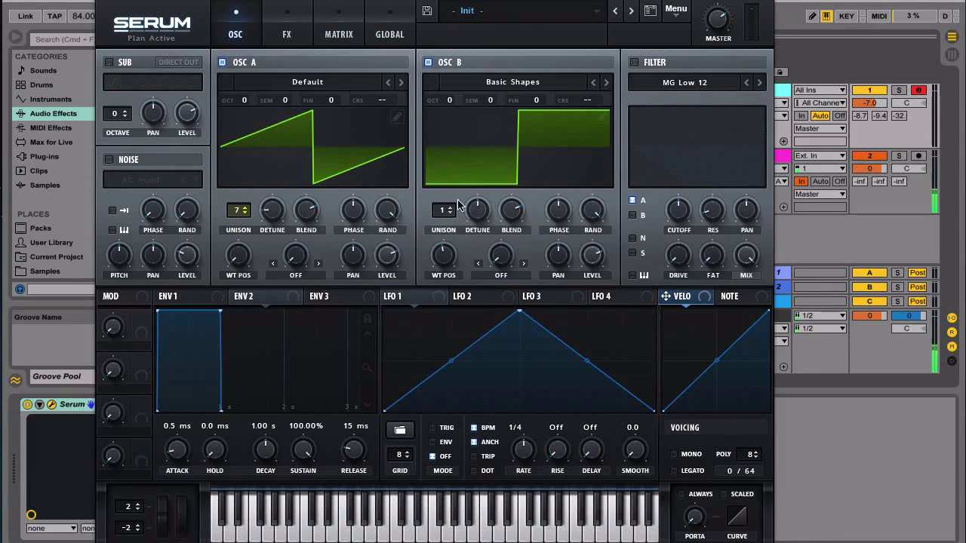
# Step: Set oscillator B to octave -2 and 7 unison voices with a reduced detune
pyautogui.moveTo(451, 102); pyautogui.dragTo(453, 140)
pyautogui.moveTo(450, 102); pyautogui.dragTo(449, 118)
pyautogui.moveTo(451, 214); pyautogui.dragTo(450, 138)
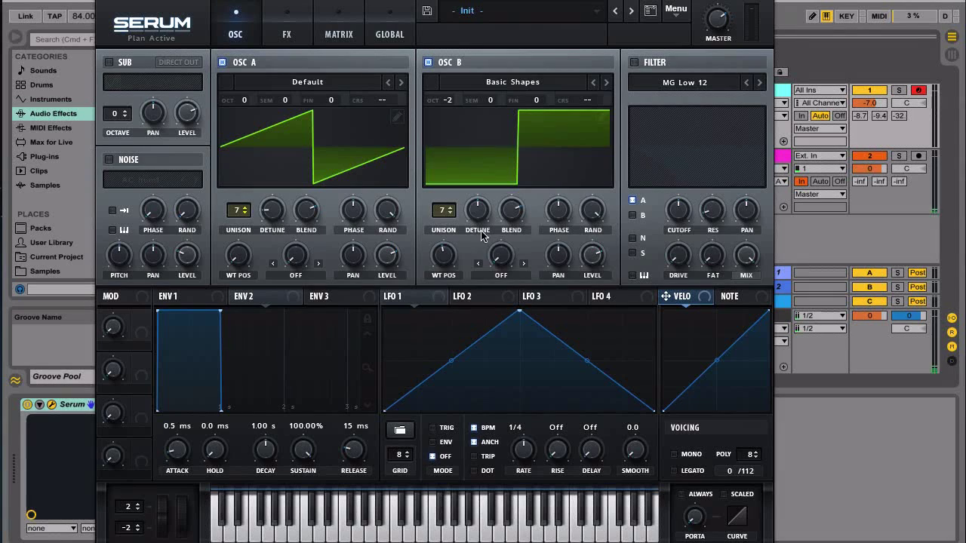
pyautogui.moveTo(475, 219); pyautogui.dragTo(473, 271)
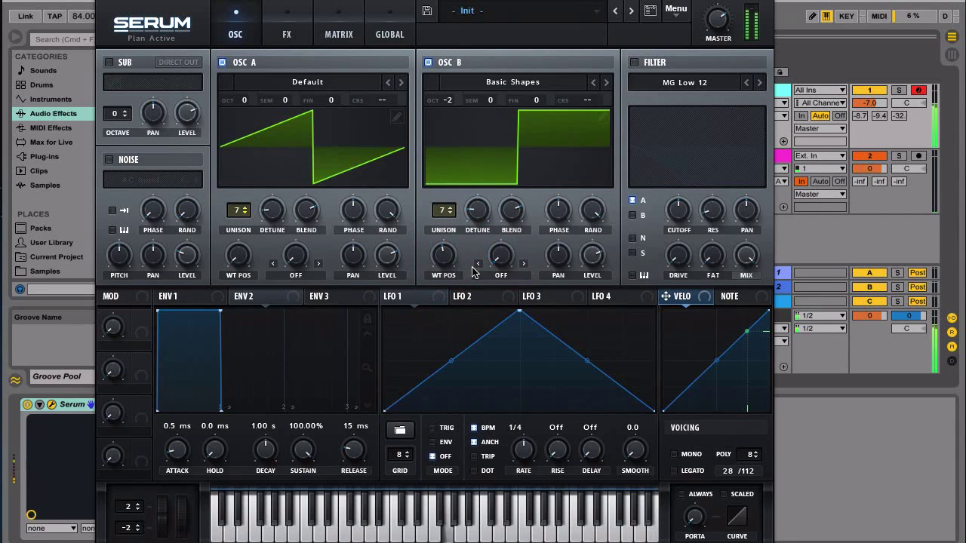
# Step: Shape envelope 1 with 5.1 ms attack, 808 ms decay, -16.8 dB sustain and 830 ms release
pyautogui.click(215, 308)
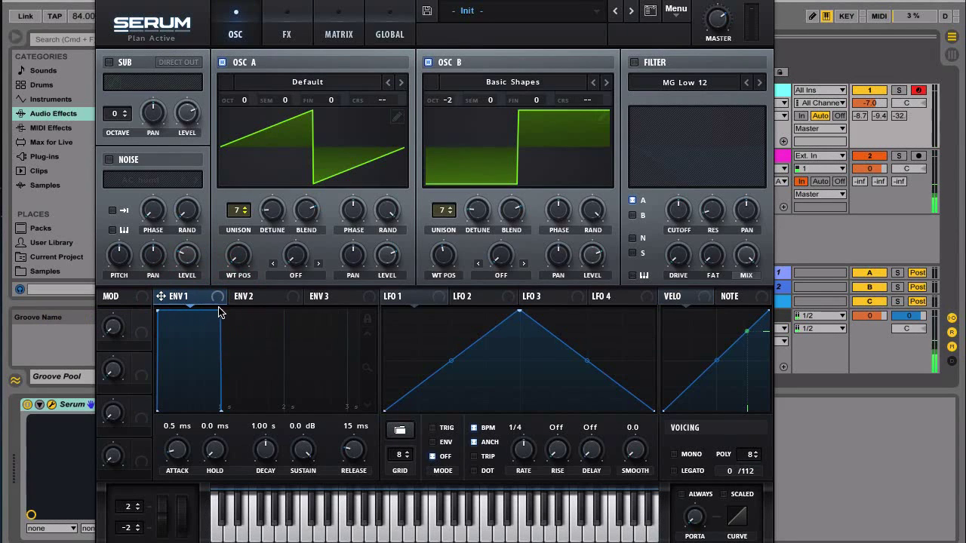
pyautogui.moveTo(219, 309); pyautogui.dragTo(208, 373)
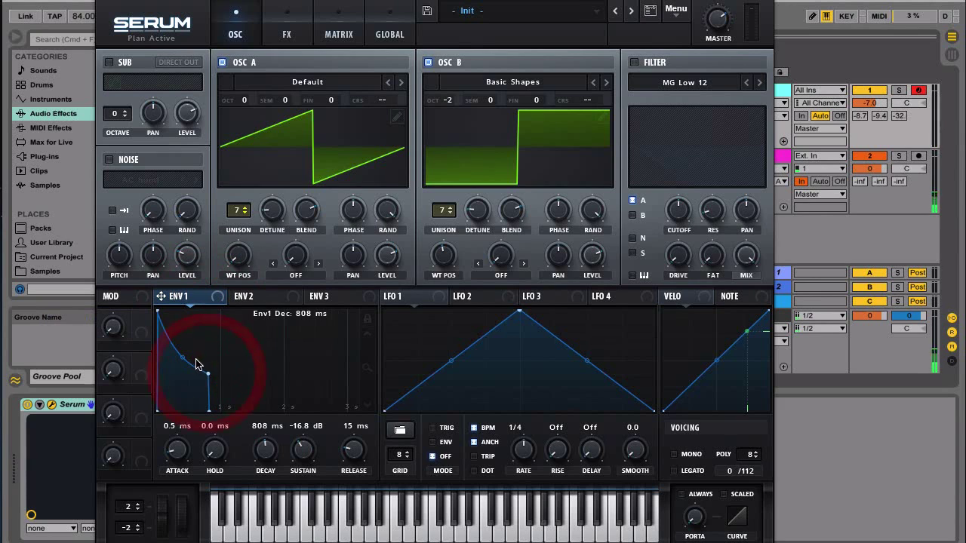
pyautogui.moveTo(158, 314)
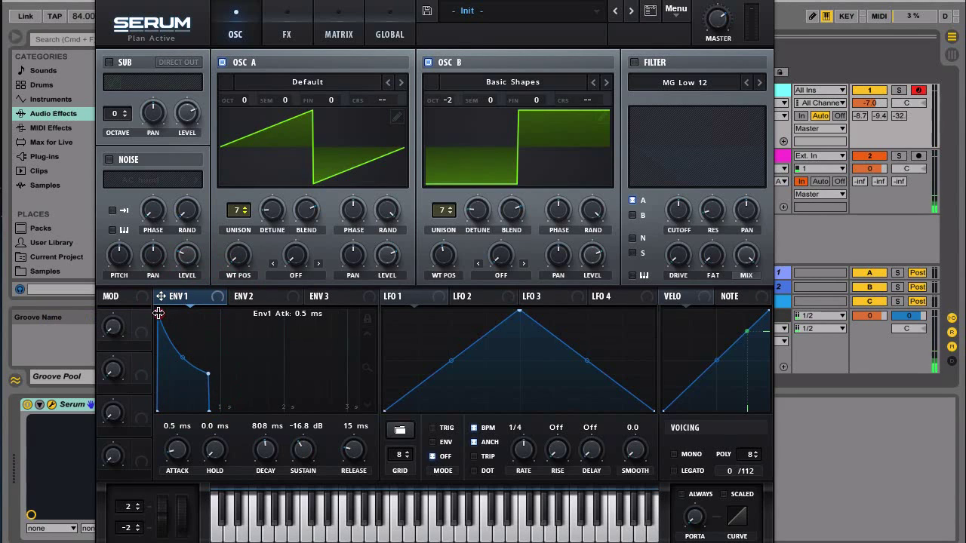
pyautogui.moveTo(158, 313); pyautogui.dragTo(161, 313)
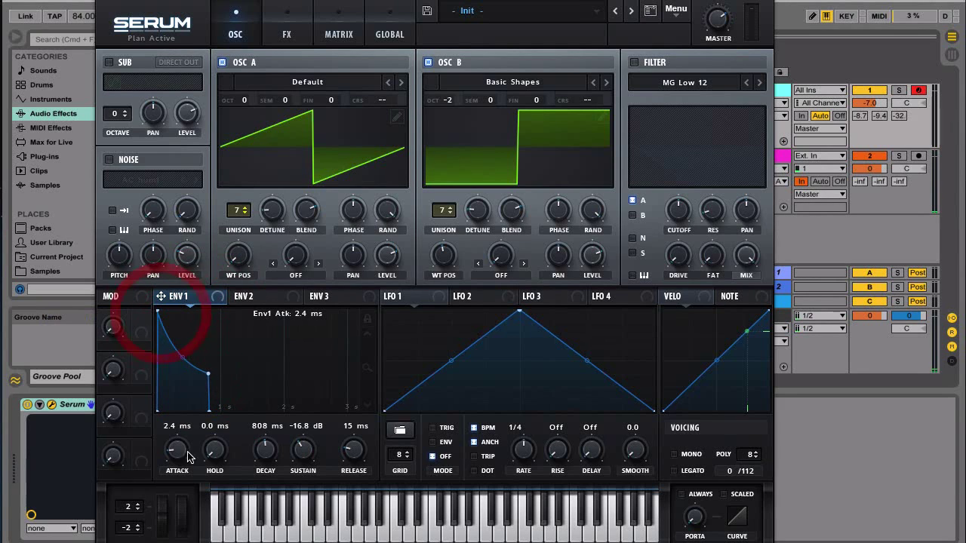
pyautogui.moveTo(176, 450); pyautogui.dragTo(177, 447)
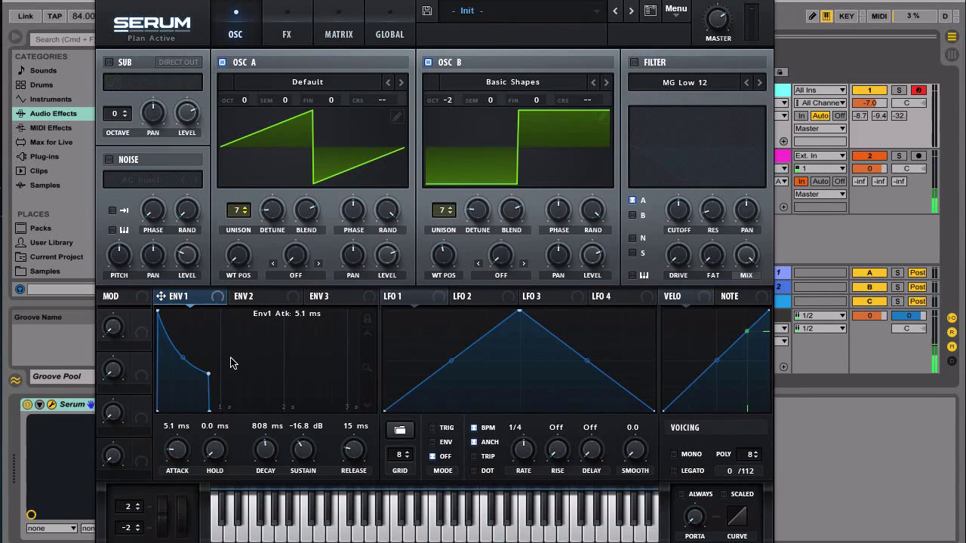
pyautogui.moveTo(352, 450); pyautogui.dragTo(345, 400)
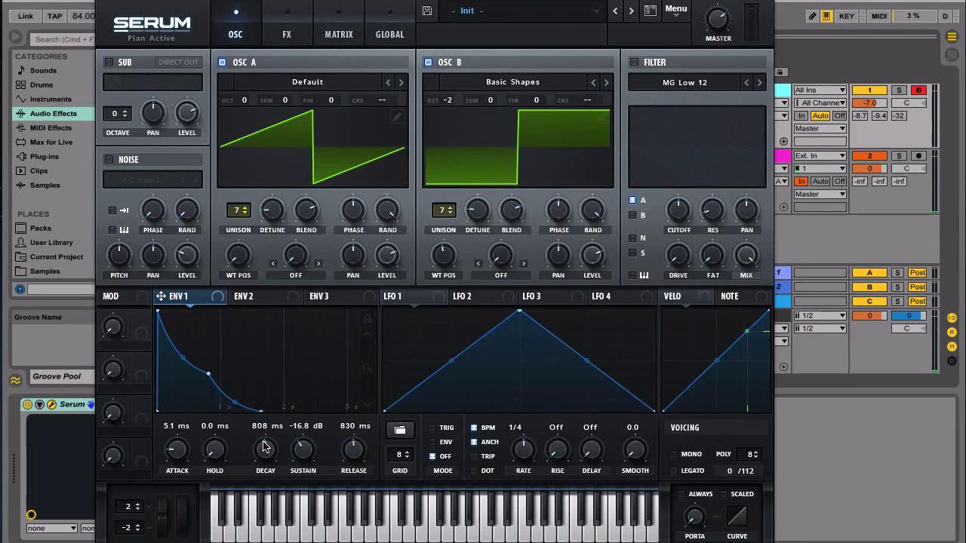
# Step: Refine envelope 1 by shortening the decay to 262 ms and raising the sustain to -8.2 dB
pyautogui.moveTo(263, 448); pyautogui.dragTo(259, 453)
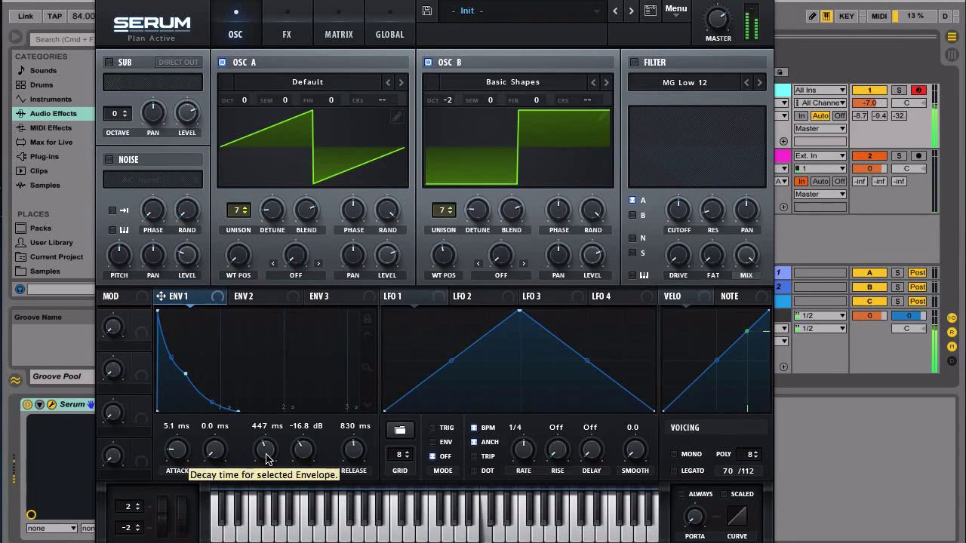
pyautogui.moveTo(265, 458); pyautogui.dragTo(264, 457)
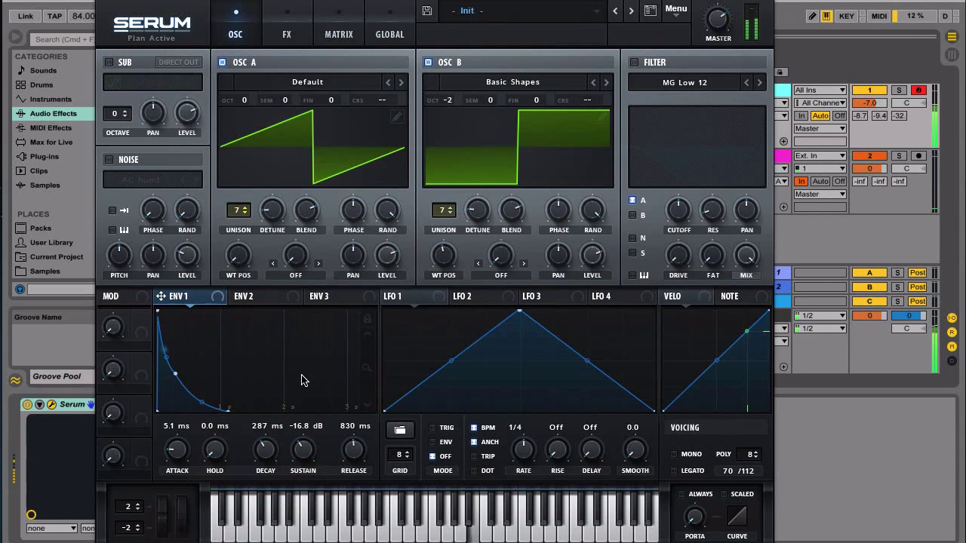
pyautogui.moveTo(298, 458); pyautogui.dragTo(291, 405)
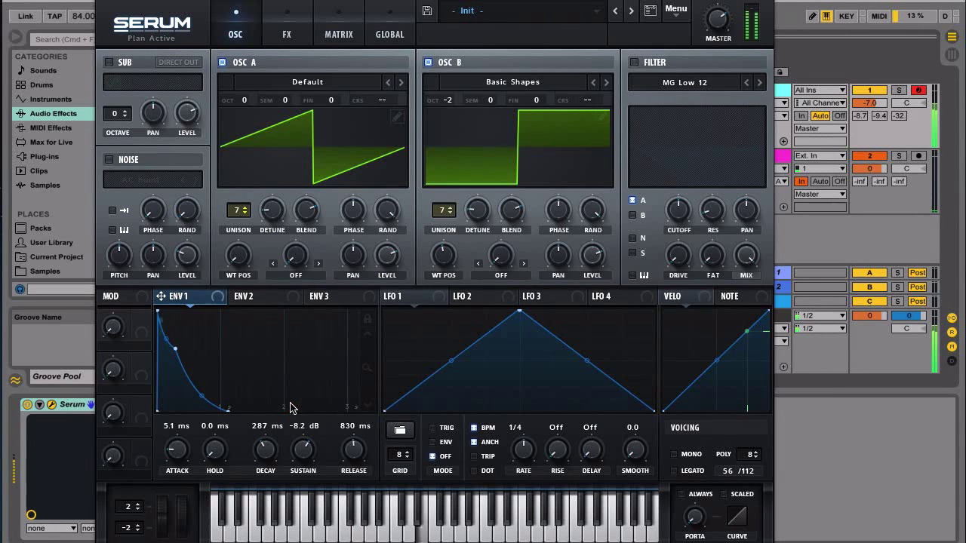
pyautogui.click(290, 402)
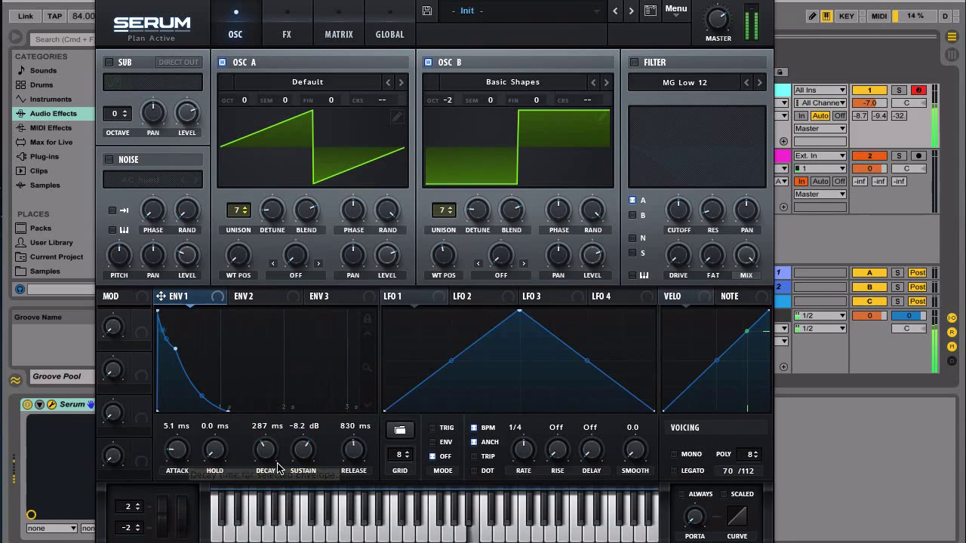
pyautogui.moveTo(265, 454)
pyautogui.mouseDown()
pyautogui.moveTo(264, 445)
pyautogui.moveTo(264, 457)
pyautogui.mouseUp()
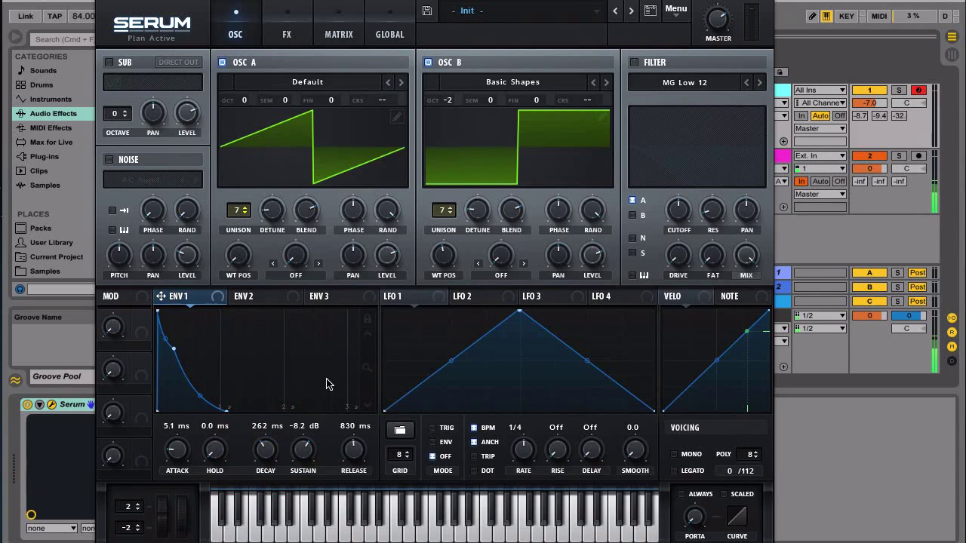
# Step: Enable the filter and shape envelope 2 with 372 ms decay, 50.45% sustain, 156 ms release and a straighter decay curve
pyautogui.click(635, 64)
pyautogui.click(632, 407)
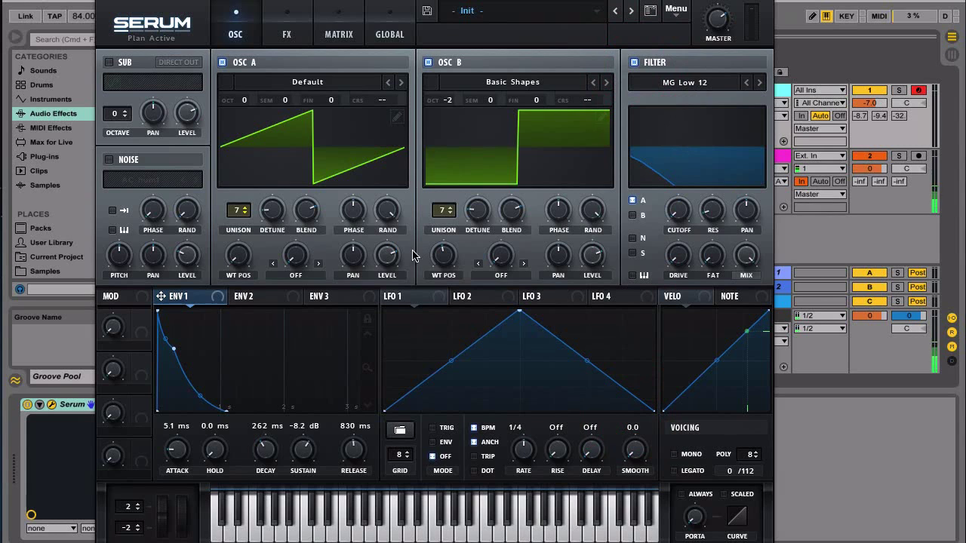
pyautogui.click(255, 298)
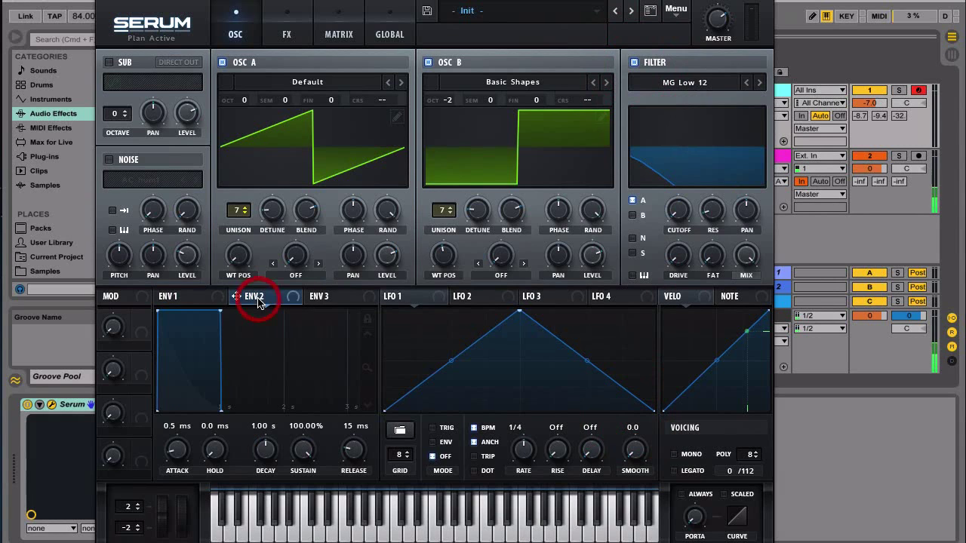
pyautogui.moveTo(218, 313); pyautogui.dragTo(204, 361)
pyautogui.moveTo(350, 451); pyautogui.dragTo(343, 430)
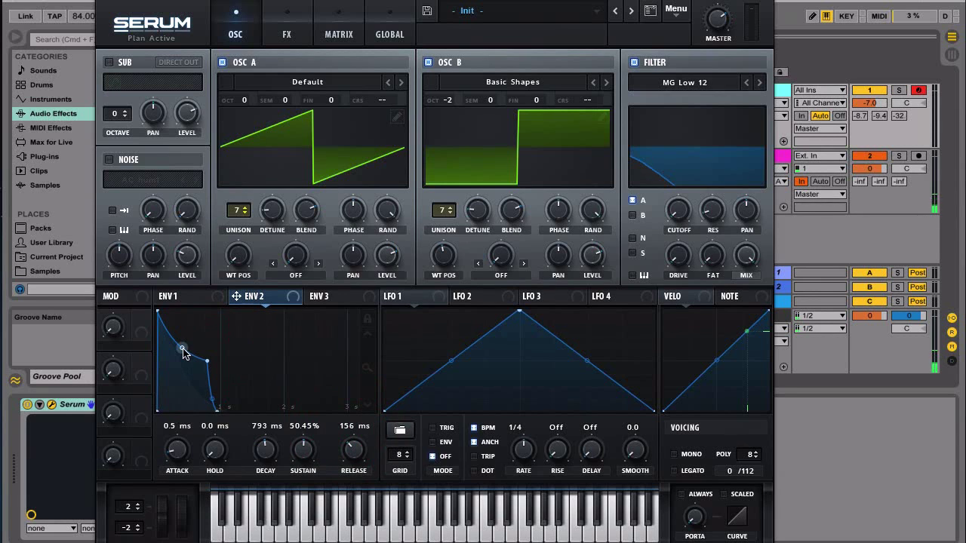
pyautogui.moveTo(262, 451); pyautogui.dragTo(258, 456)
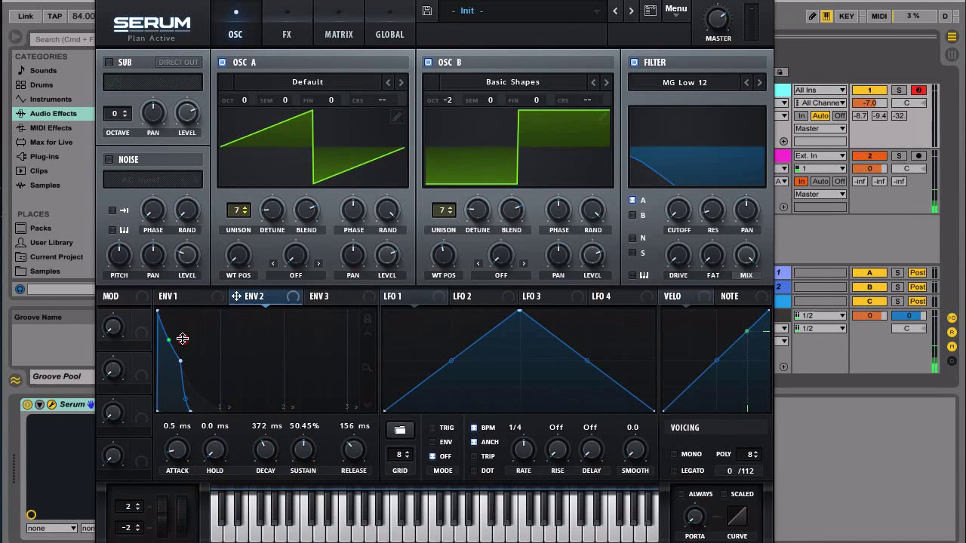
pyautogui.click(185, 342)
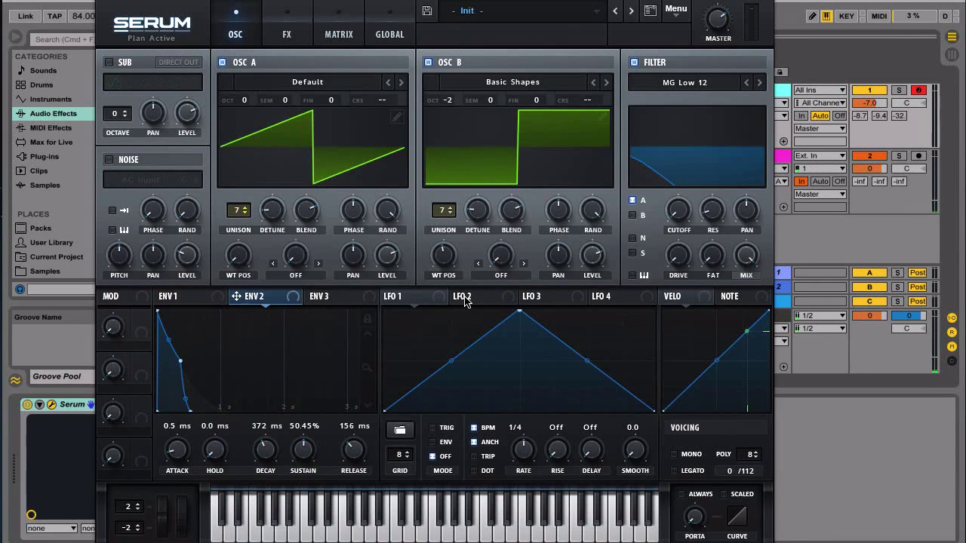
# Step: Route oscillator B through the filter and assign envelope 2 to modulate the filter cutoff
pyautogui.click(632, 216)
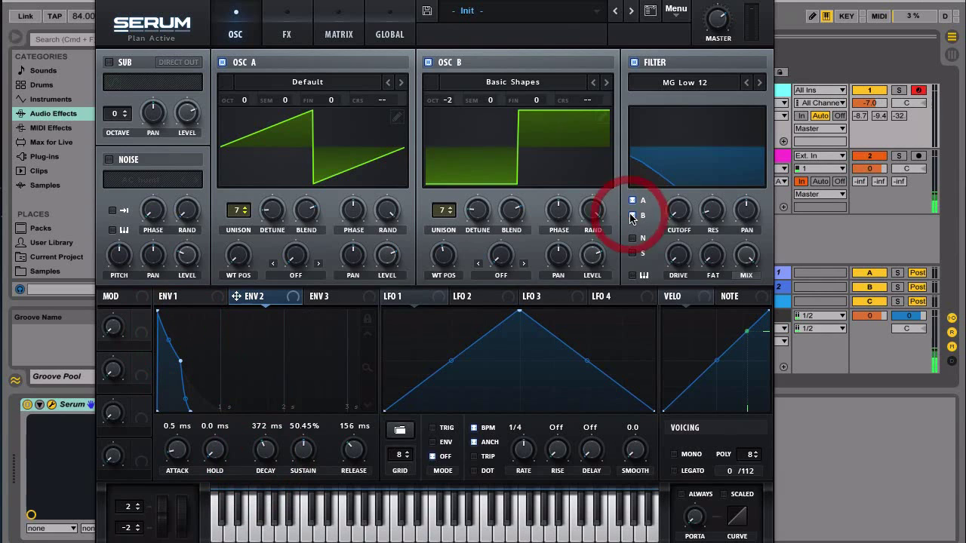
pyautogui.moveTo(239, 298); pyautogui.dragTo(676, 218)
pyautogui.moveTo(666, 234)
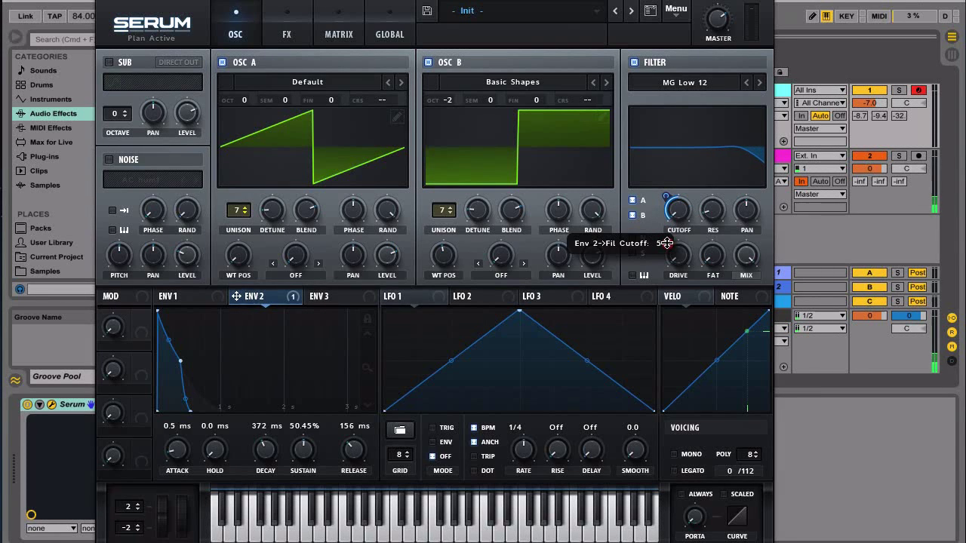
pyautogui.click(666, 242)
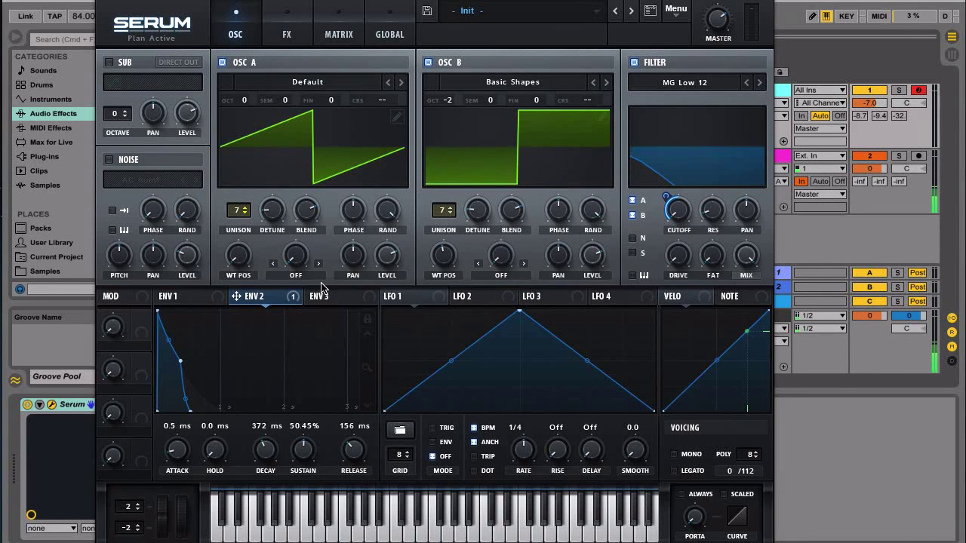
# Step: Enable the noise oscillator with the analog ARP white sample and turn its level all the way down
pyautogui.click(110, 161)
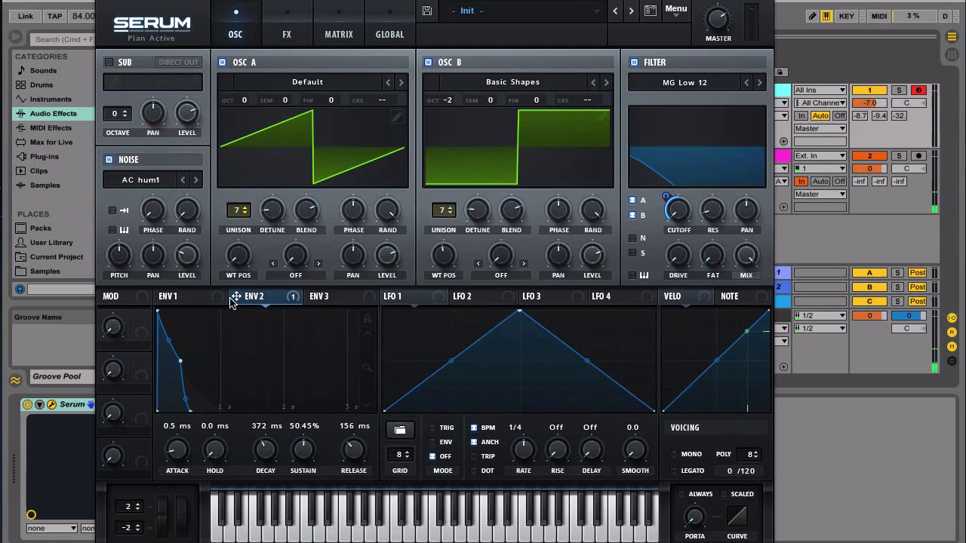
pyautogui.click(156, 181)
pyautogui.moveTo(155, 216)
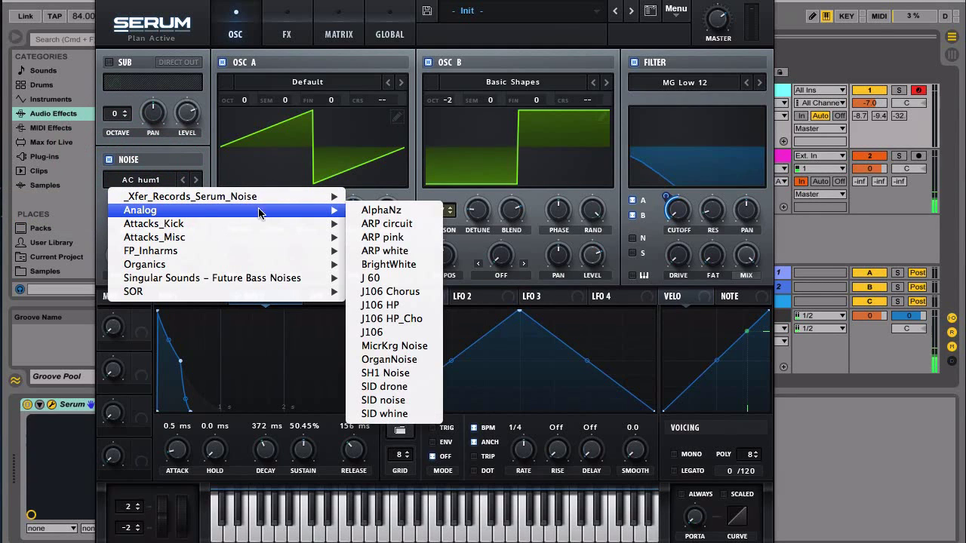
pyautogui.click(383, 255)
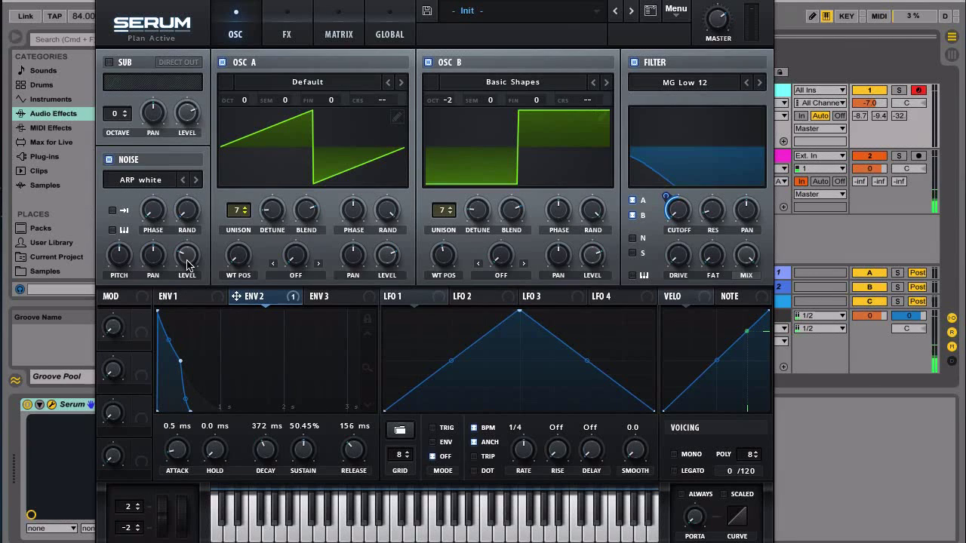
pyautogui.moveTo(187, 261); pyautogui.dragTo(188, 330)
# Step: Assign macro 1 to the noise level and noise pitch, and raise the base noise pitch from its minimum
pyautogui.moveTo(142, 320); pyautogui.dragTo(186, 255)
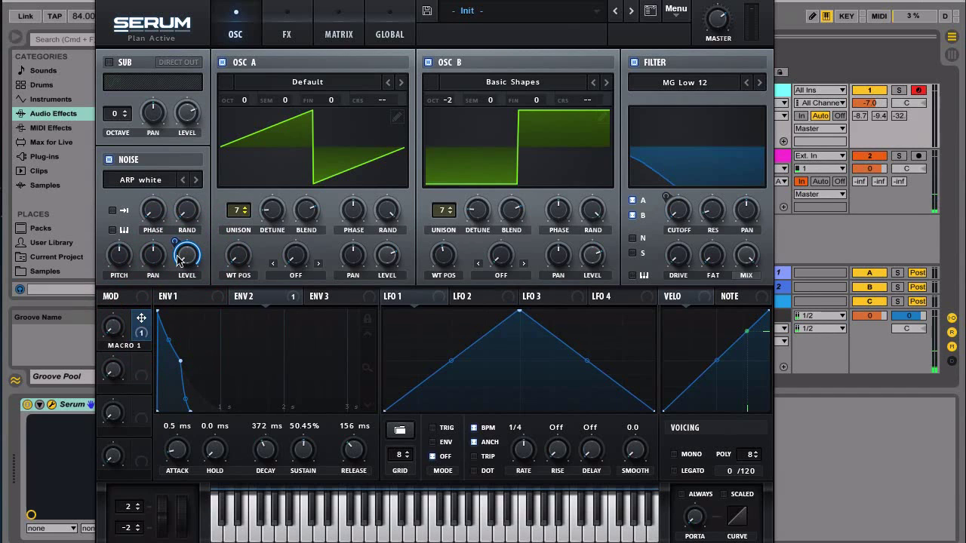
pyautogui.moveTo(172, 287); pyautogui.dragTo(113, 249)
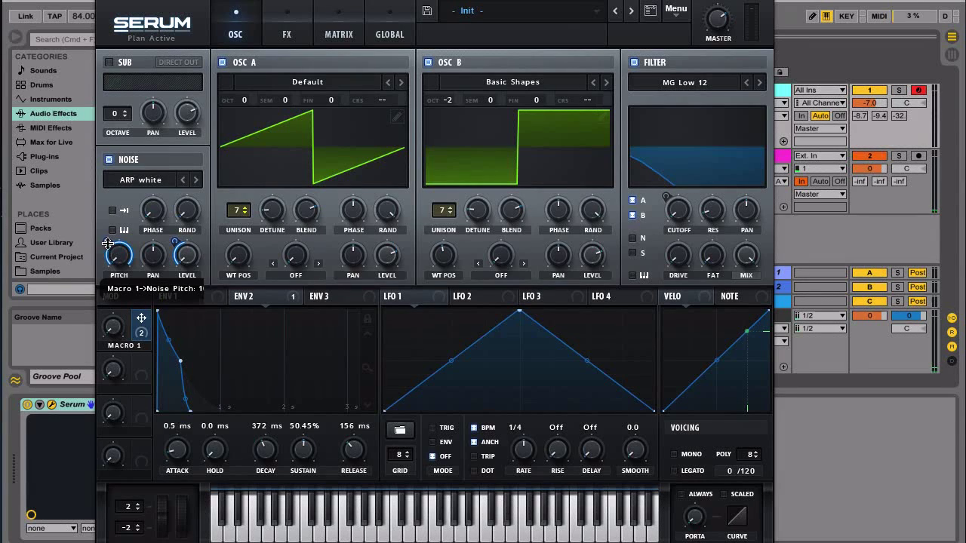
pyautogui.click(119, 258)
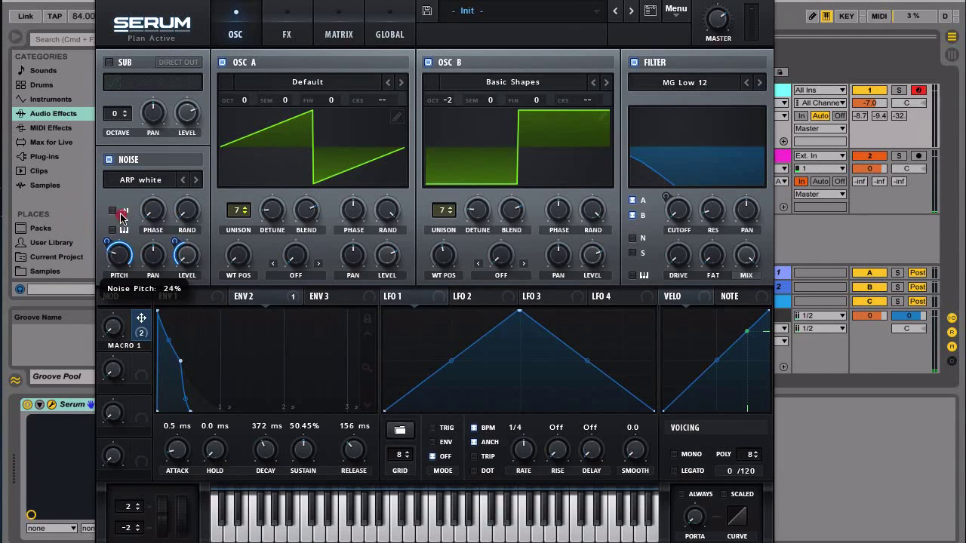
pyautogui.click(119, 181)
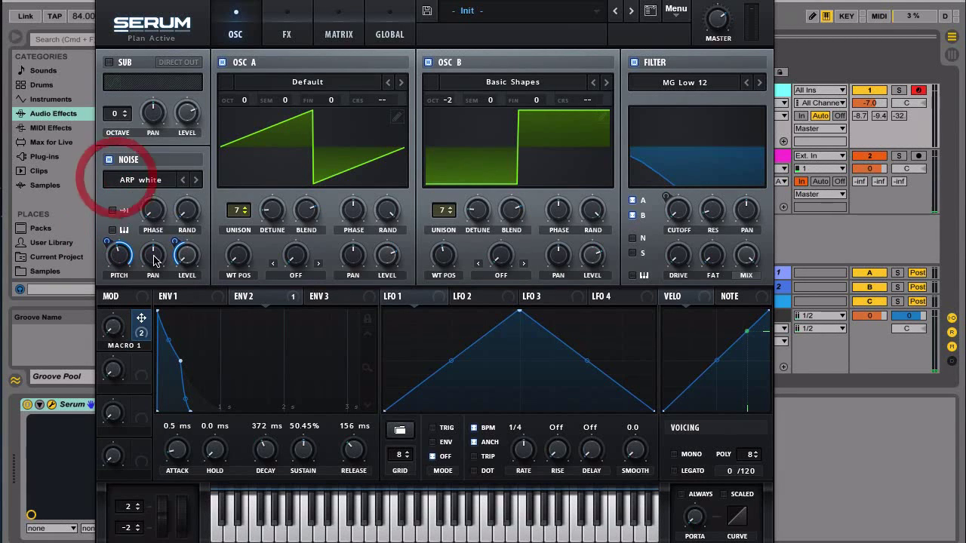
# Step: Assign macro 1 to the filter cutoff at a reduced modulation amount and audition the macro's sweep
pyautogui.moveTo(142, 317); pyautogui.dragTo(679, 207)
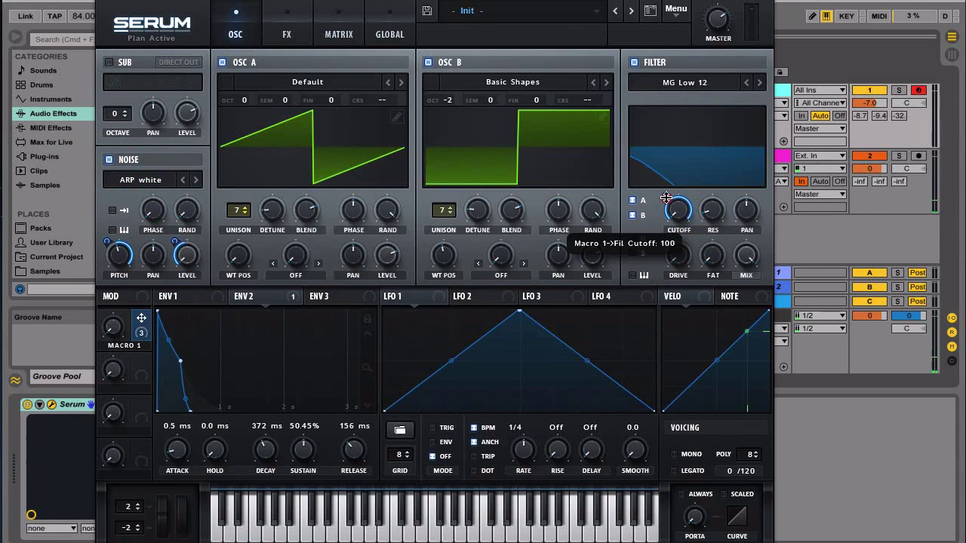
pyautogui.moveTo(665, 203); pyautogui.dragTo(665, 234)
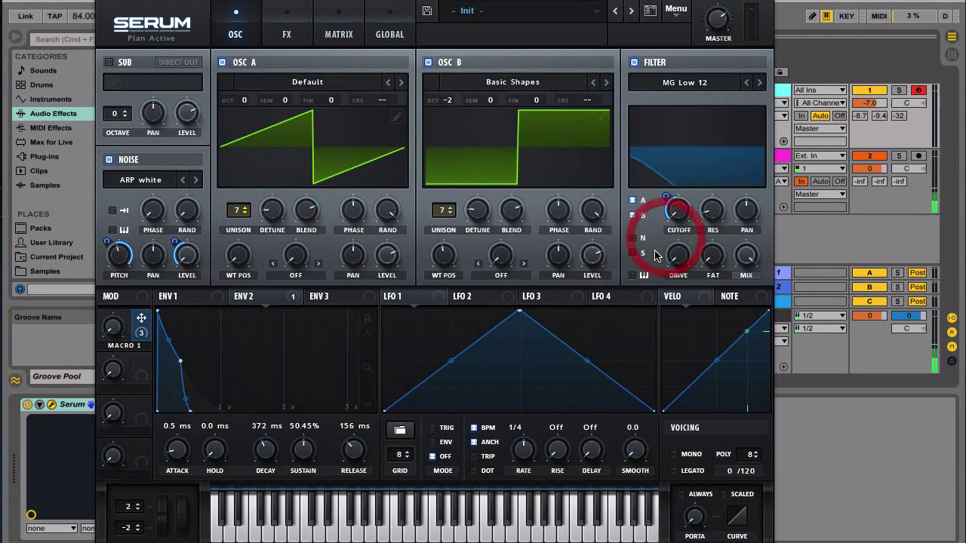
pyautogui.moveTo(113, 326); pyautogui.dragTo(112, 244)
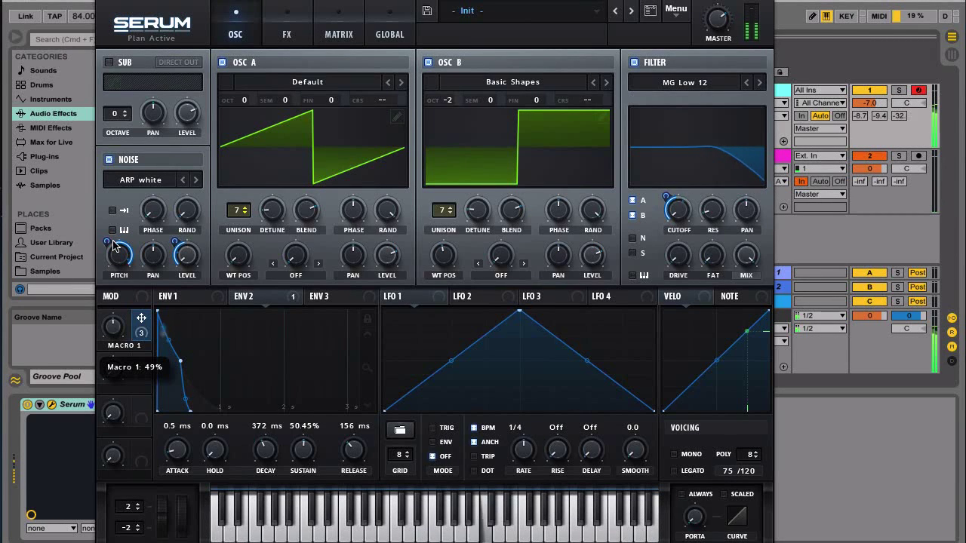
pyautogui.moveTo(113, 245); pyautogui.dragTo(118, 247)
pyautogui.click(125, 413)
pyautogui.moveTo(112, 326); pyautogui.dragTo(114, 162)
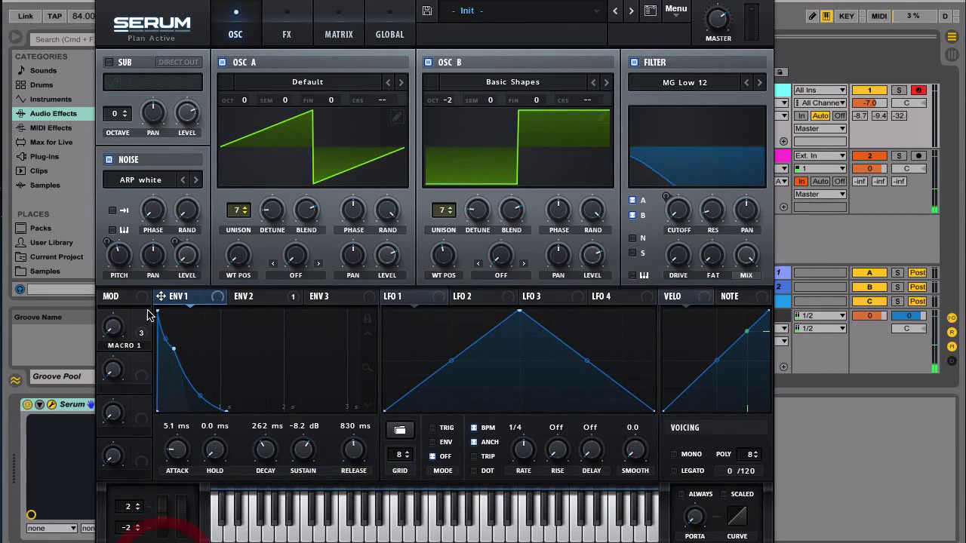
# Step: Assign macro 1 to envelope 1's release with a negative amount of about -22 and audition the macro
pyautogui.moveTo(141, 318); pyautogui.dragTo(352, 447)
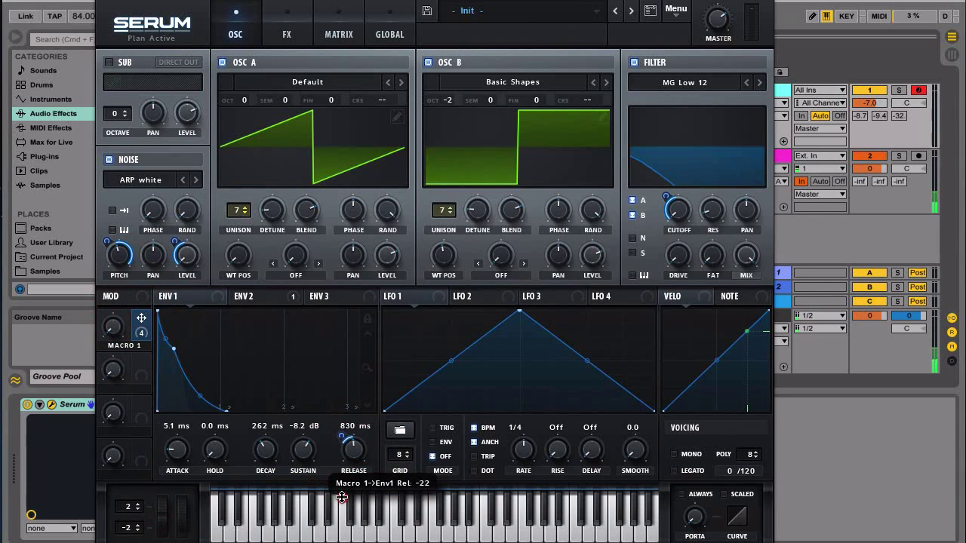
pyautogui.moveTo(342, 503); pyautogui.dragTo(341, 503)
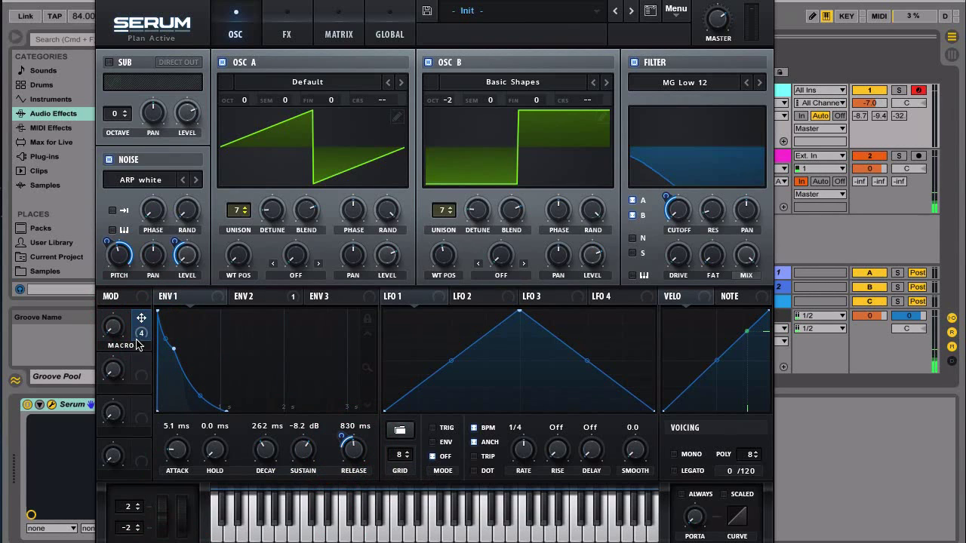
pyautogui.moveTo(112, 335)
pyautogui.mouseDown()
pyautogui.moveTo(110, 167)
pyautogui.moveTo(122, 349)
pyautogui.mouseUp()
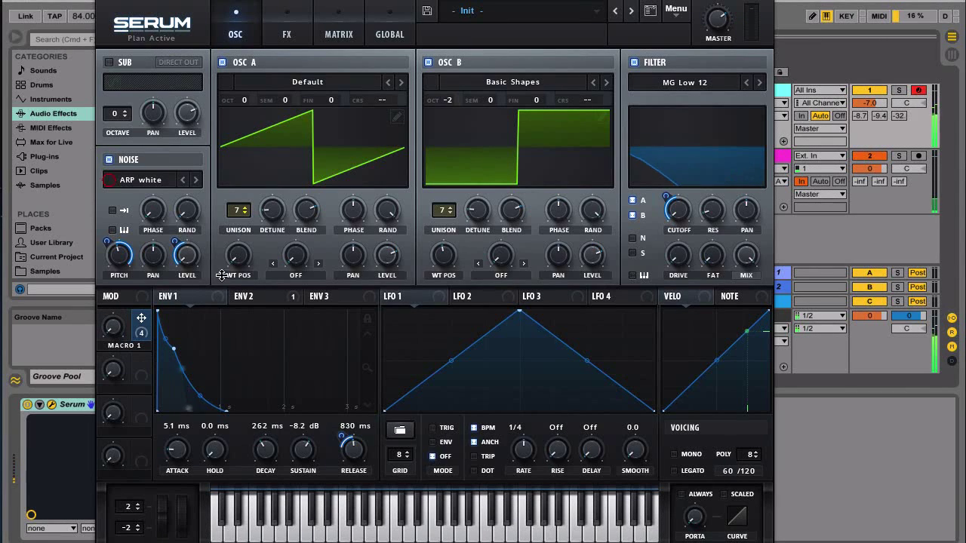
# Step: Assign envelope 2 to modulate the filter's drive and fat by small positive amounts and audition the result with macro 1
pyautogui.click(255, 299)
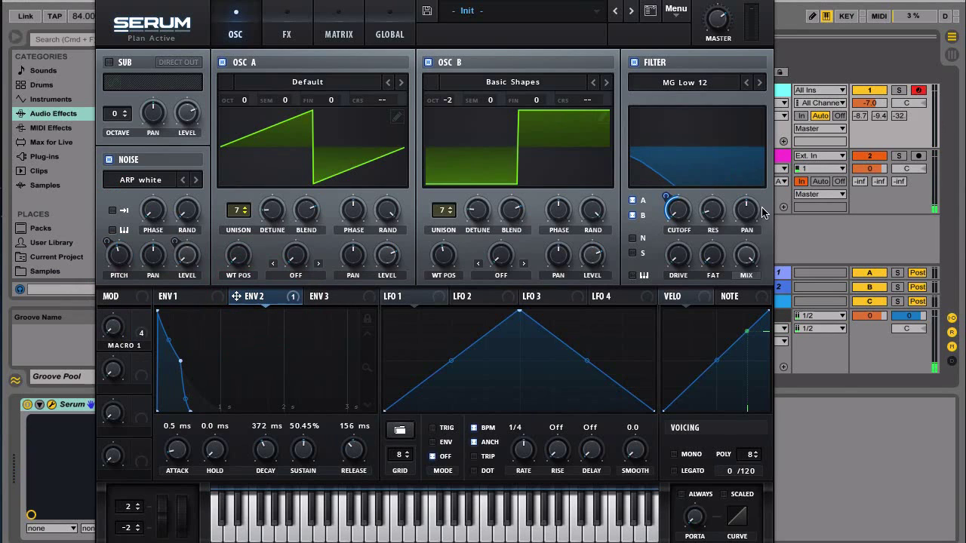
pyautogui.moveTo(713, 219)
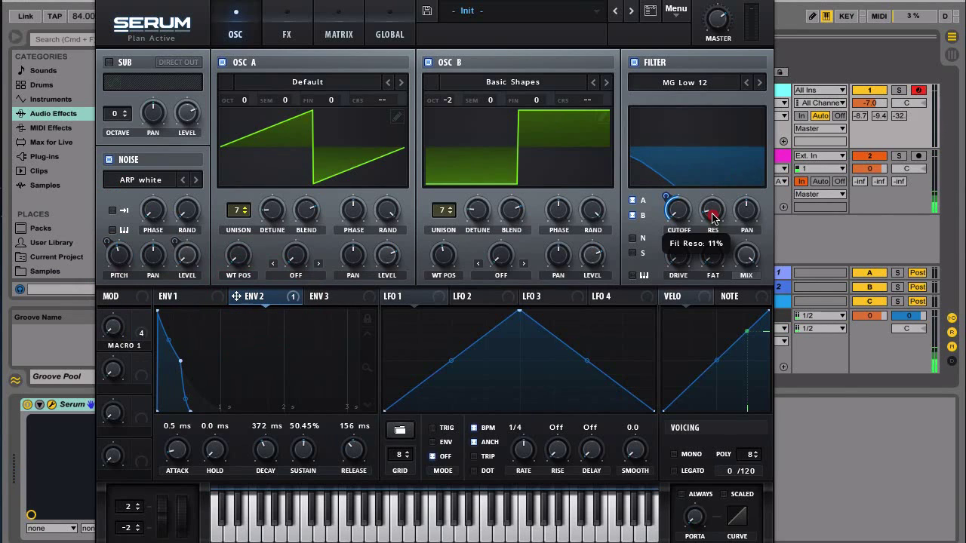
pyautogui.moveTo(239, 301); pyautogui.dragTo(679, 261)
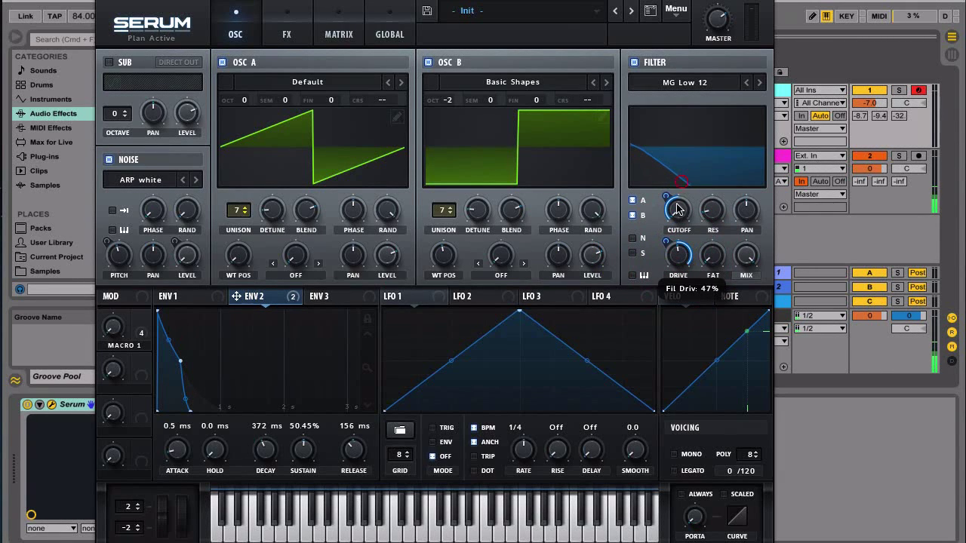
pyautogui.moveTo(668, 240); pyautogui.dragTo(659, 274)
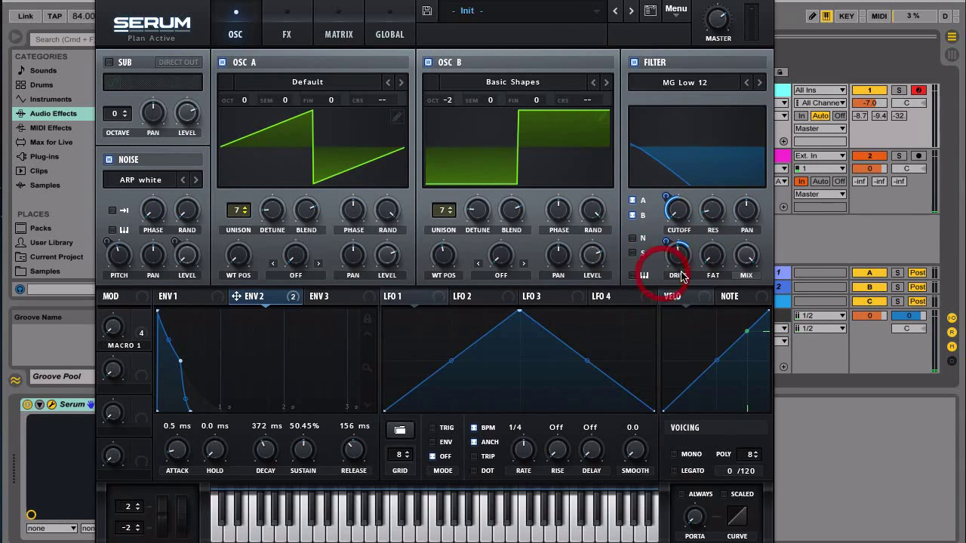
pyautogui.click(720, 266)
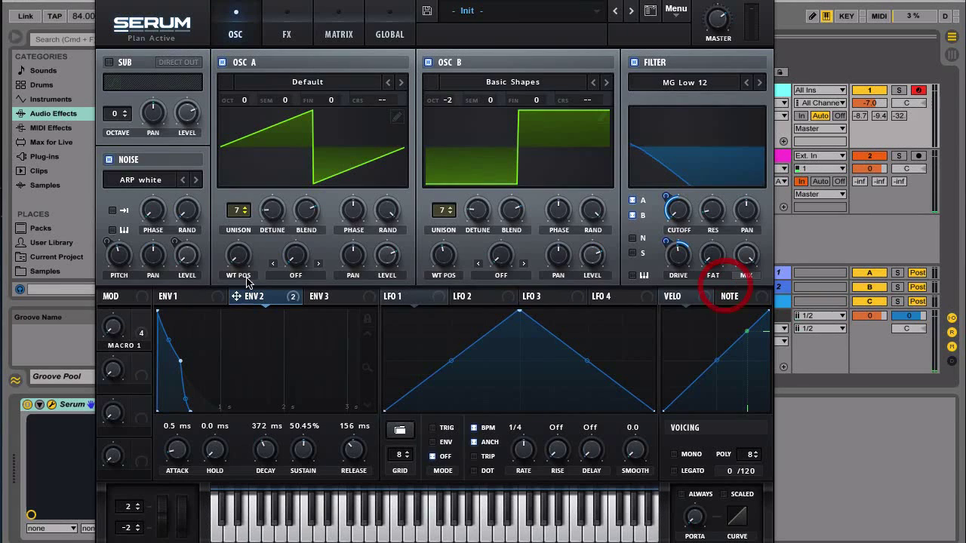
pyautogui.moveTo(236, 298); pyautogui.dragTo(689, 317)
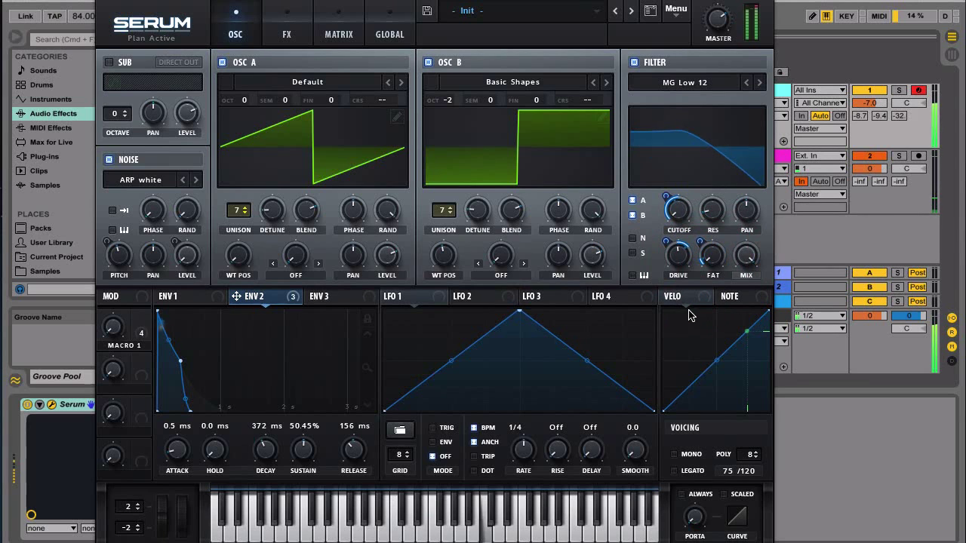
pyautogui.moveTo(111, 326)
pyautogui.mouseDown()
pyautogui.moveTo(108, 150)
pyautogui.moveTo(106, 332)
pyautogui.mouseUp()
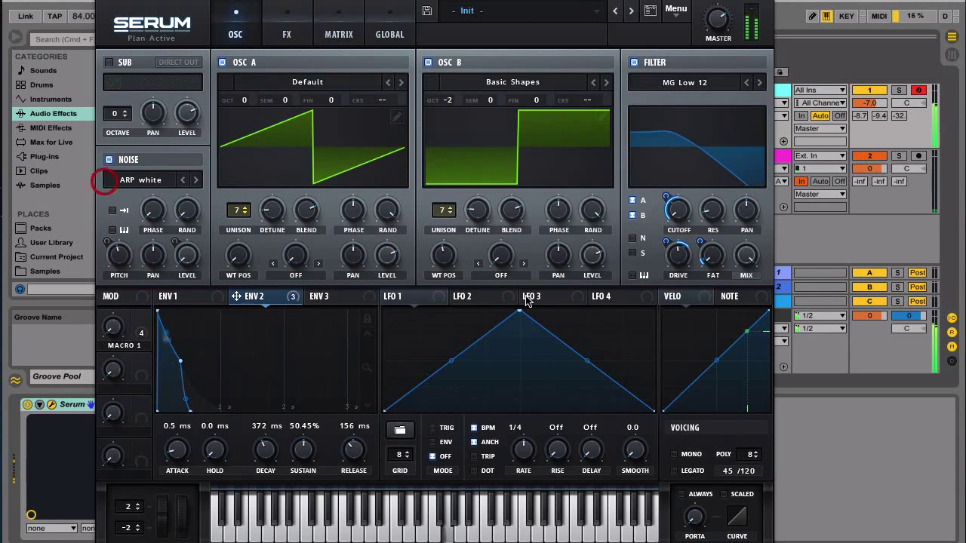
# Step: Lower the filter's base drive, reduce envelope 2's drive modulation to 12, and audition with macro 1
pyautogui.moveTo(665, 241)
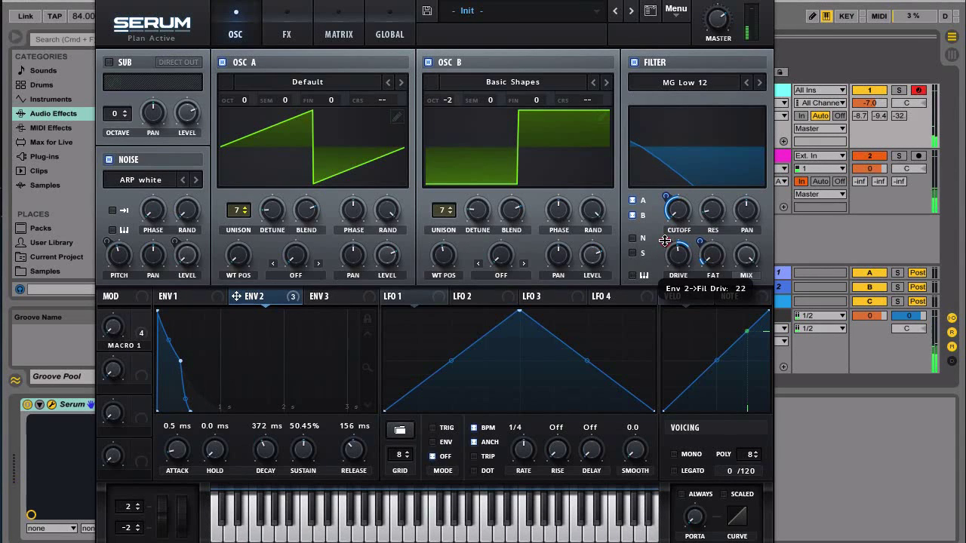
pyautogui.moveTo(670, 266)
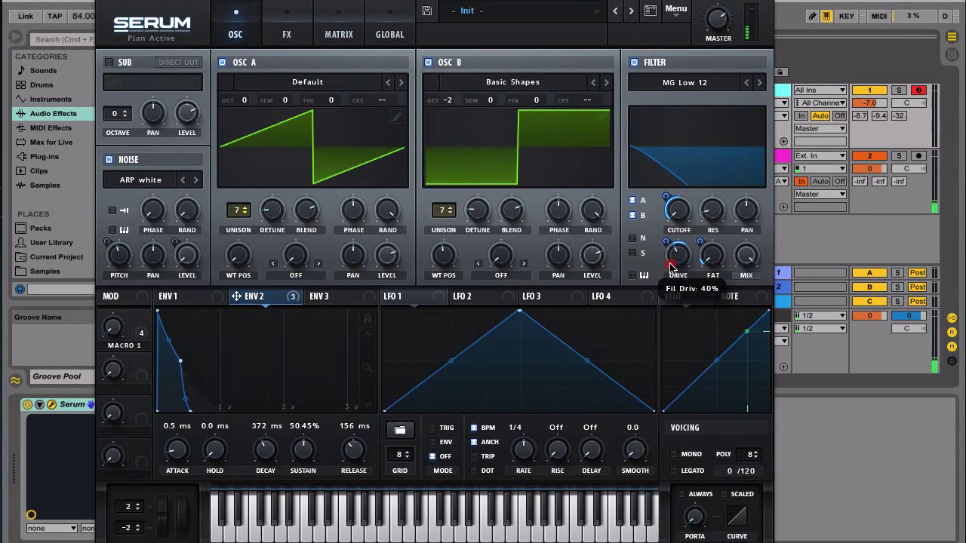
pyautogui.click(670, 266)
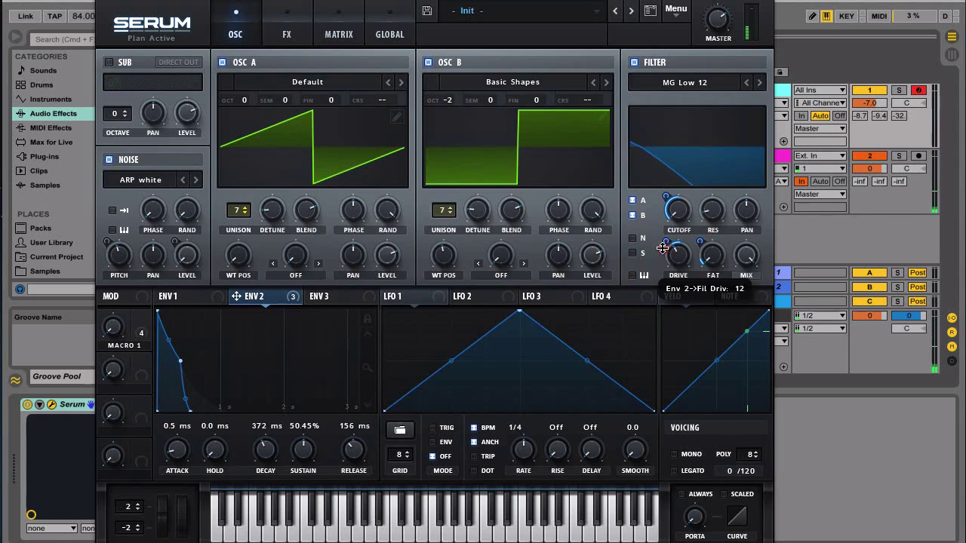
pyautogui.click(111, 301)
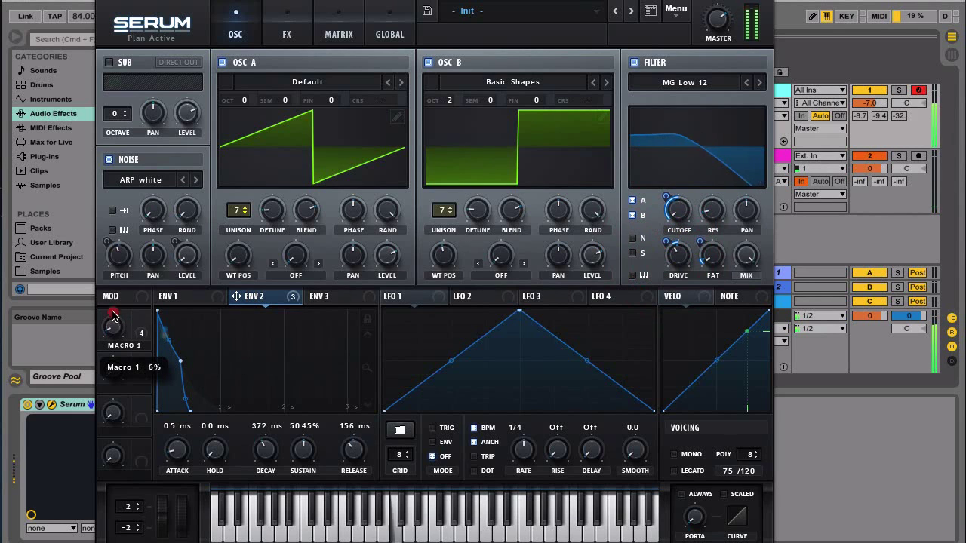
pyautogui.moveTo(112, 301); pyautogui.dragTo(128, 160)
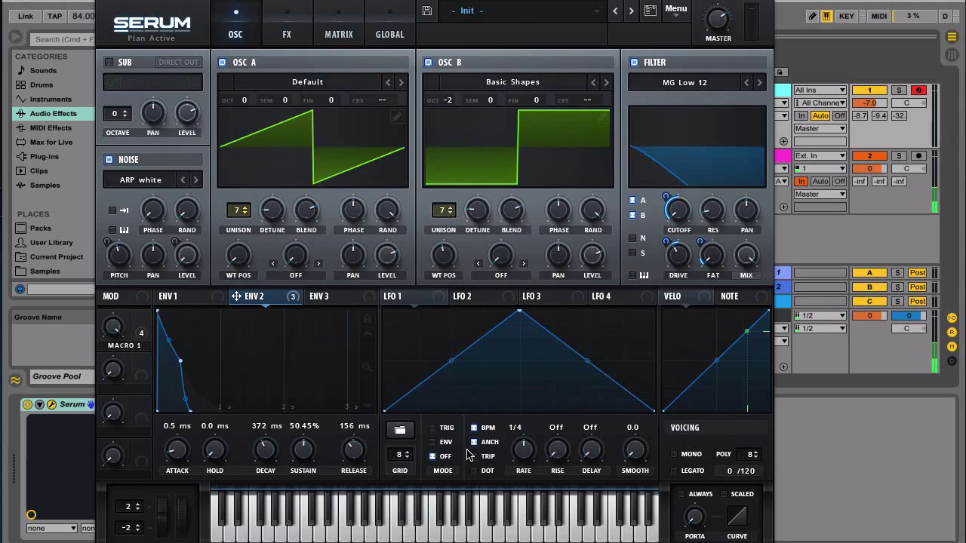
# Step: Turn off LFO 1's tempo sync, set its rate to 0.1 Hz and assign it to oscillator B's fine tuning
pyautogui.click(474, 428)
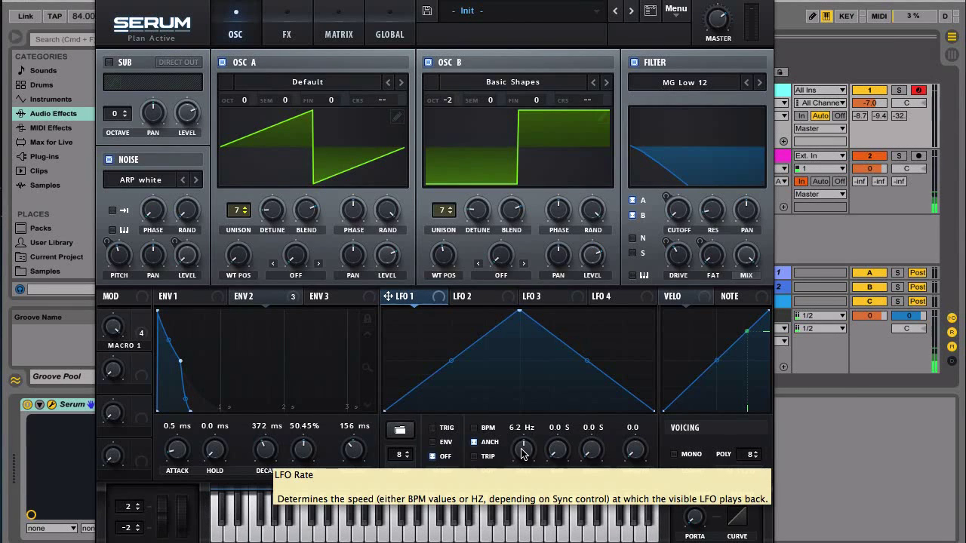
pyautogui.moveTo(521, 452); pyautogui.dragTo(509, 494)
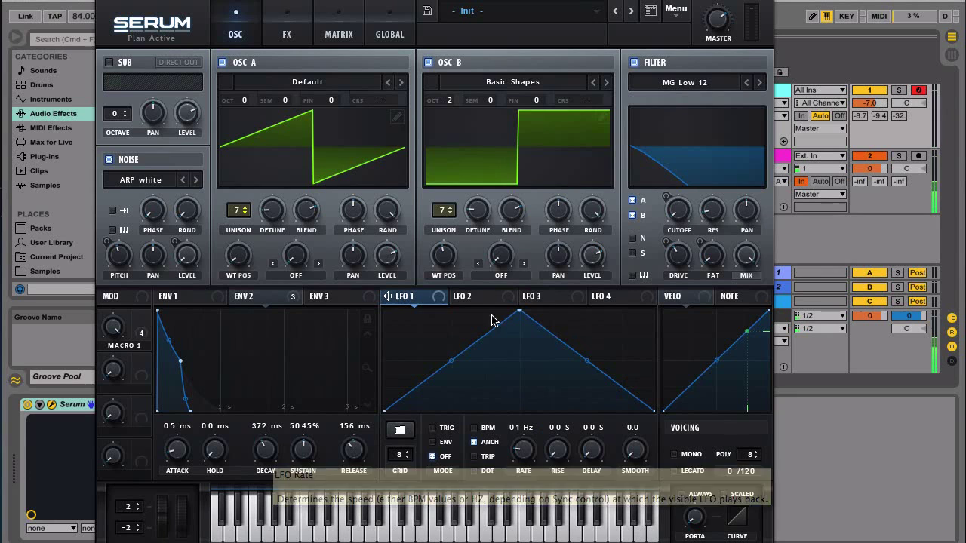
pyautogui.moveTo(388, 296); pyautogui.dragTo(532, 105)
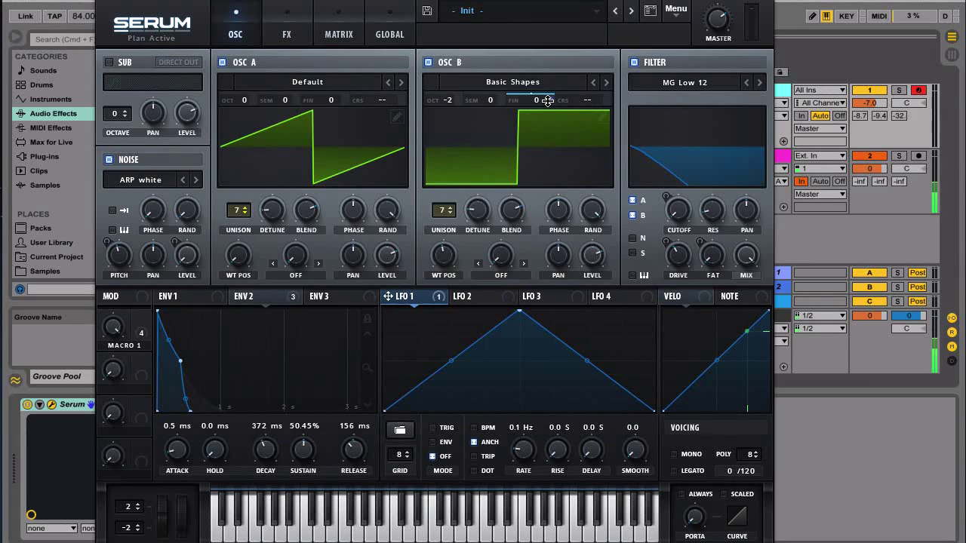
# Step: Reduce LFO 1's modulation of oscillator B's fine tuning to about 25 and assign LFO 1 to oscillator A's fine tuning
pyautogui.rightClick(547, 100)
pyautogui.click(552, 97)
pyautogui.rightClick(552, 104)
pyautogui.click(551, 107)
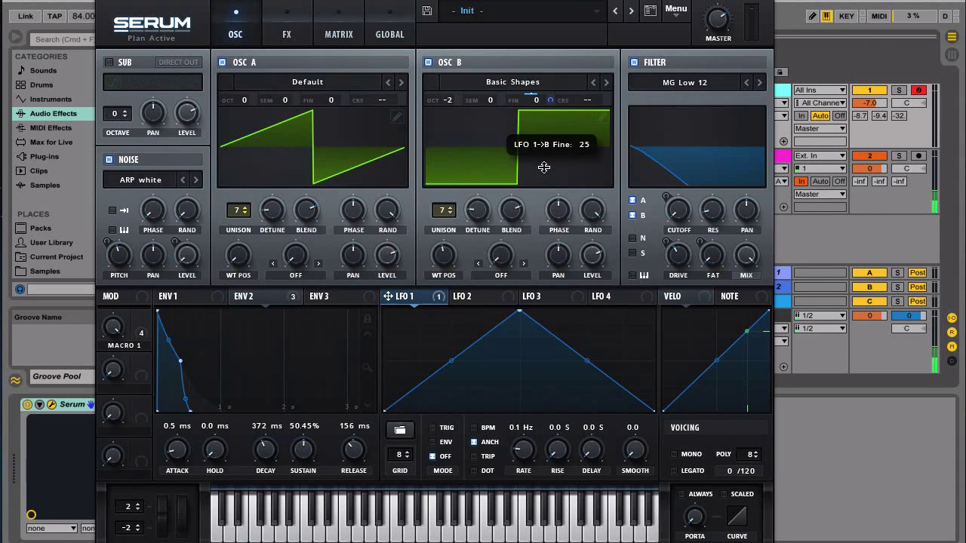
pyautogui.moveTo(544, 167); pyautogui.dragTo(545, 161)
pyautogui.moveTo(388, 295); pyautogui.dragTo(342, 147)
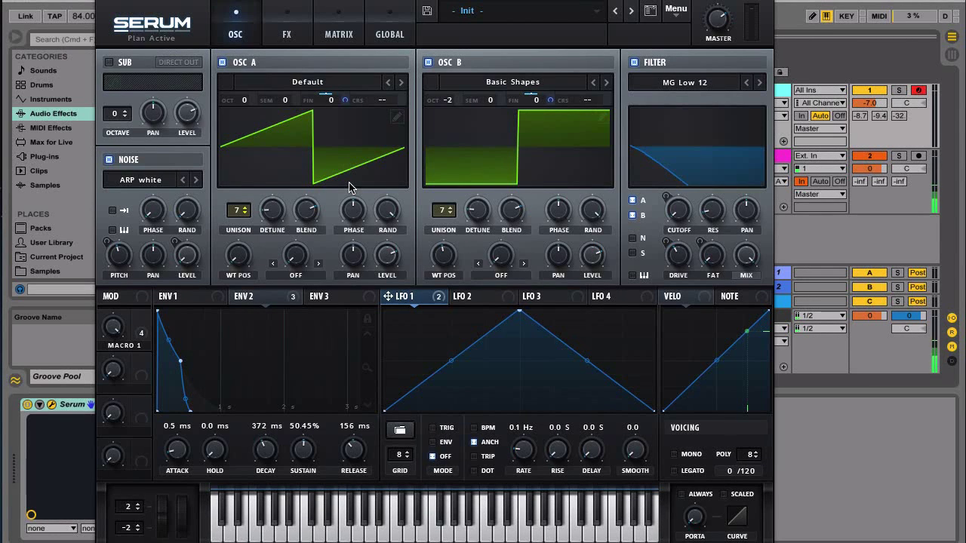
# Step: Lower the master volume while auditioning the sound across the macro 1 range
pyautogui.moveTo(112, 338); pyautogui.dragTo(127, 513)
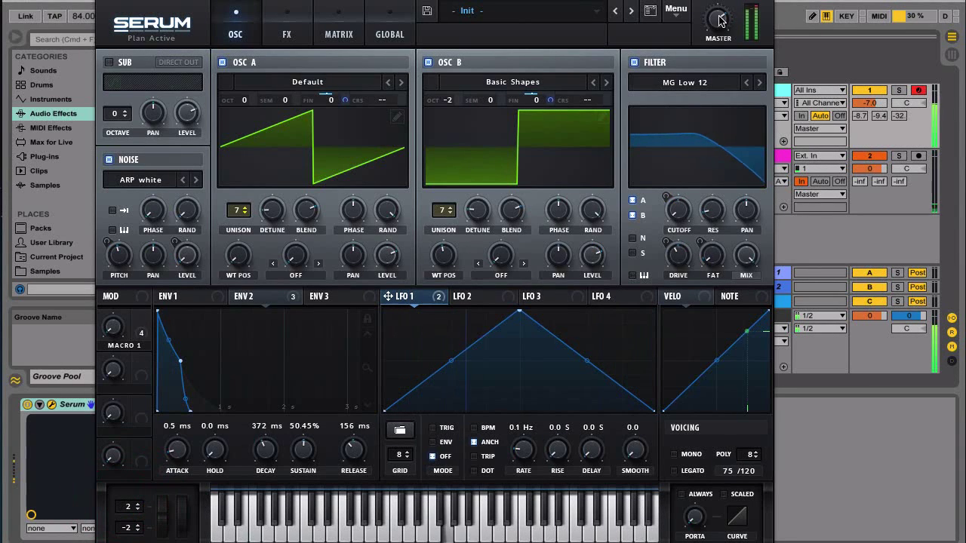
pyautogui.moveTo(721, 21); pyautogui.dragTo(719, 59)
pyautogui.moveTo(111, 334)
pyautogui.mouseDown()
pyautogui.moveTo(105, 281)
pyautogui.moveTo(122, 165)
pyautogui.moveTo(135, 189)
pyautogui.moveTo(130, 339)
pyautogui.mouseUp()
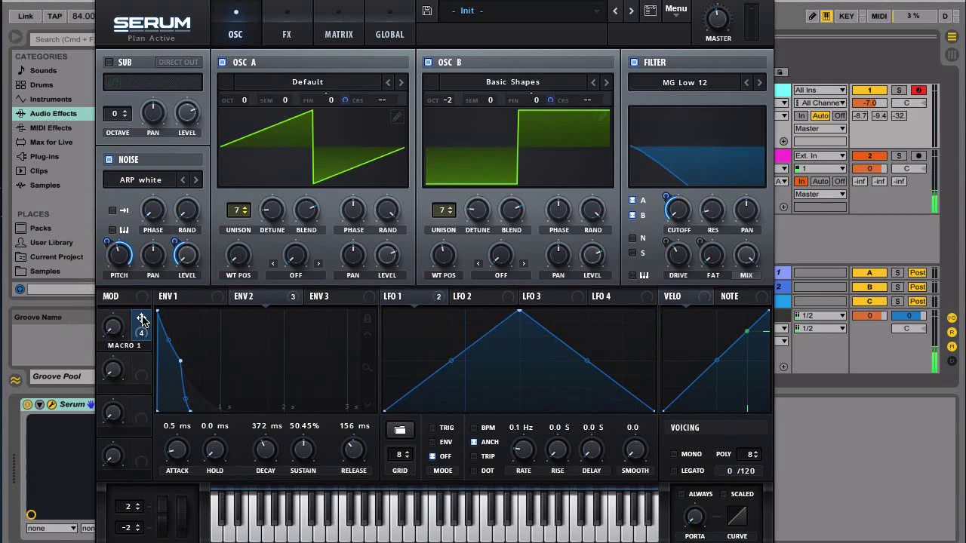
# Step: Assign macro 1 to the unison detune of oscillators A and B, with oscillator B's amount at about 29
pyautogui.moveTo(141, 319); pyautogui.dragTo(258, 199)
pyautogui.moveTo(259, 198)
pyautogui.moveTo(143, 322); pyautogui.dragTo(464, 221)
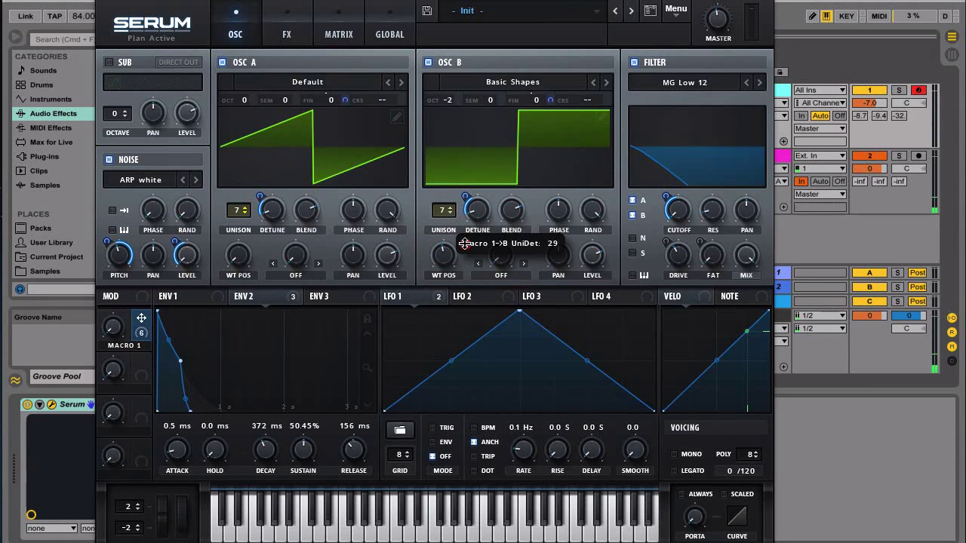
pyautogui.moveTo(464, 246); pyautogui.dragTo(449, 225)
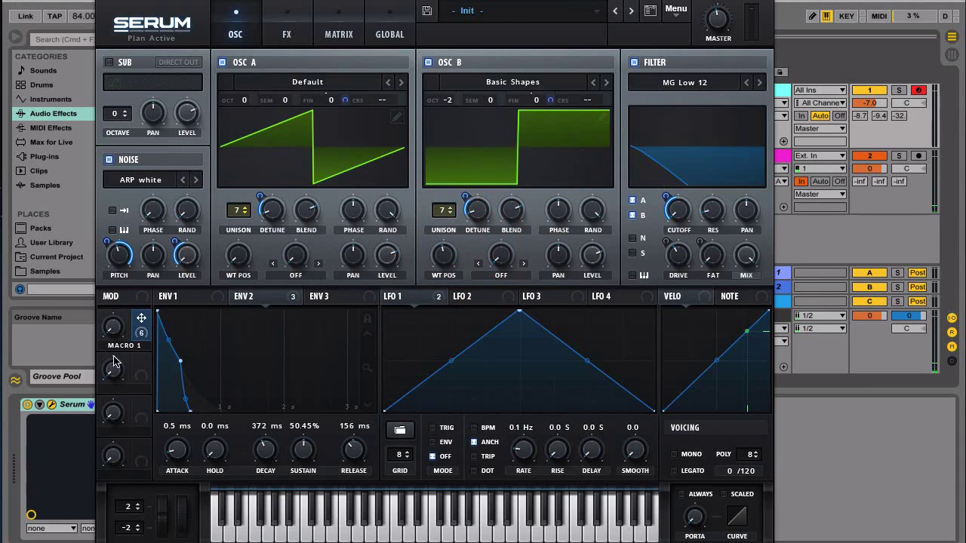
# Step: Fine-tune the amount by which macro 1 raises the noise level while auditioning the macro's sweep
pyautogui.moveTo(112, 321); pyautogui.dragTo(142, 314)
pyautogui.moveTo(172, 247)
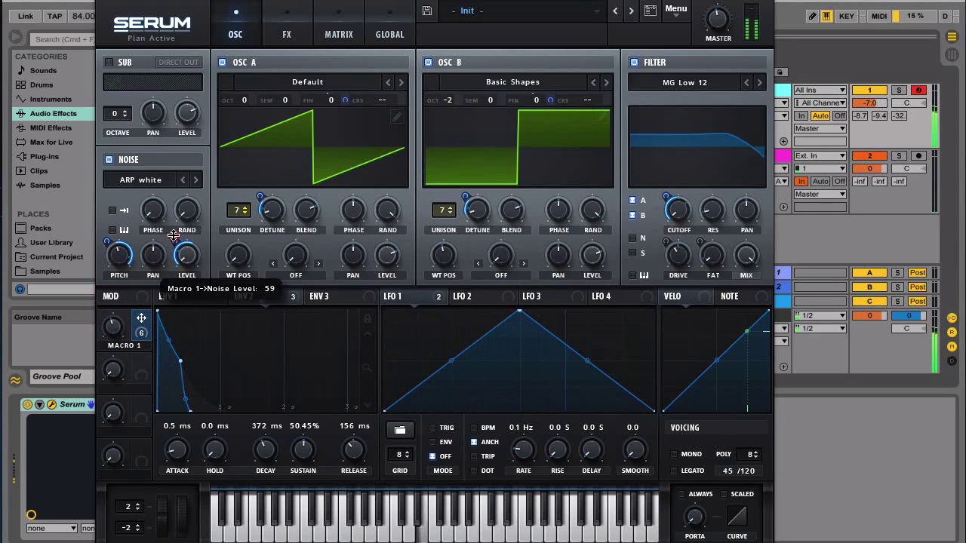
pyautogui.moveTo(113, 326); pyautogui.dragTo(113, 346)
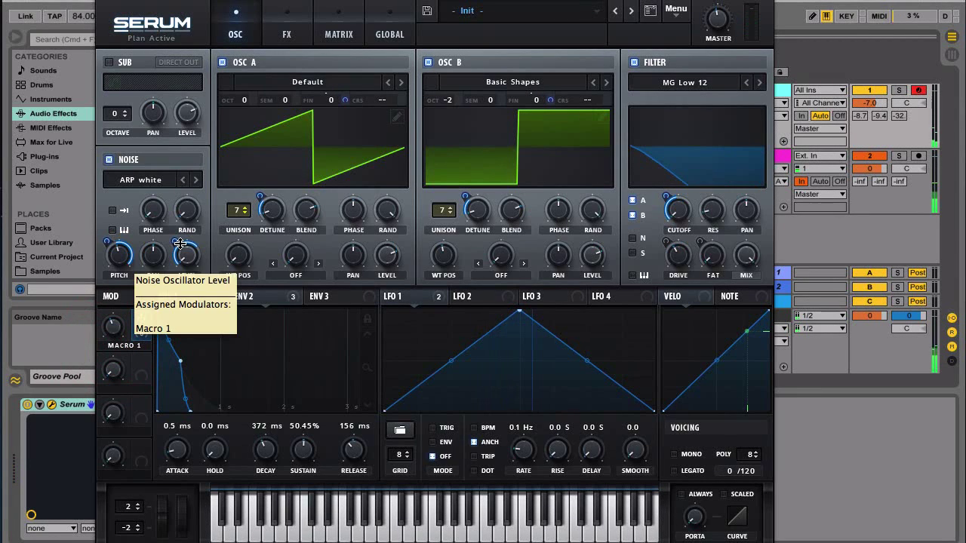
pyautogui.moveTo(113, 326); pyautogui.dragTo(133, 377)
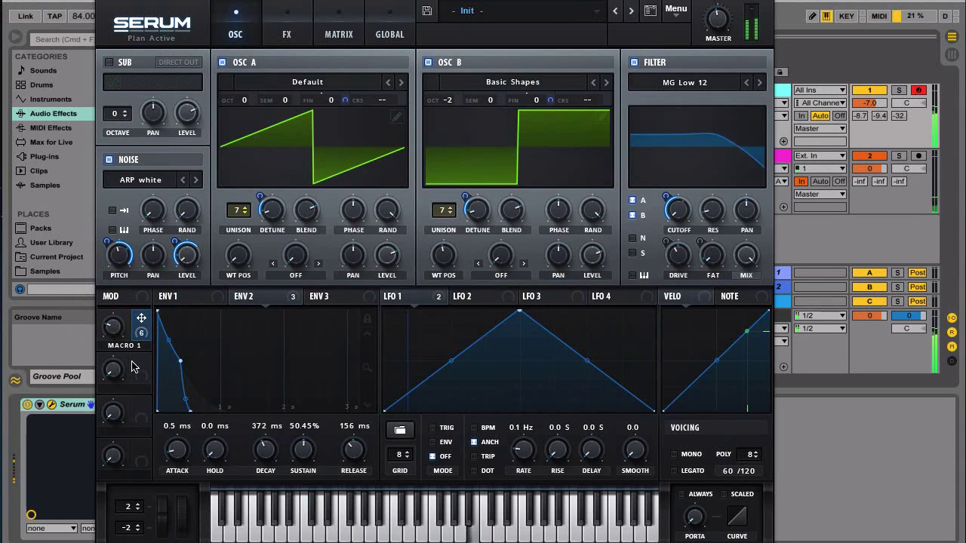
pyautogui.moveTo(110, 329); pyautogui.dragTo(125, 342)
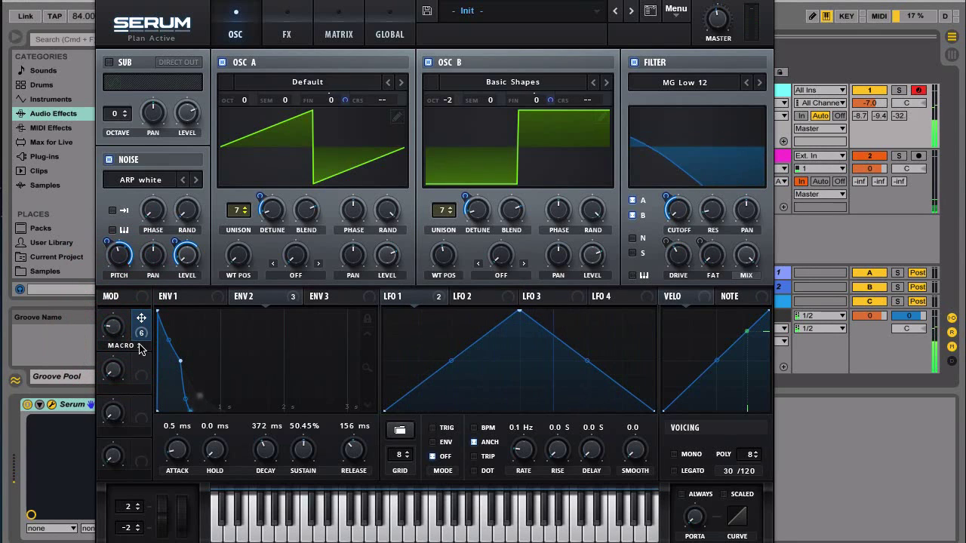
# Step: Enable the EQ effect, switch its low band to a high-pass shape, and lower that band's Q and frequency
pyautogui.click(290, 31)
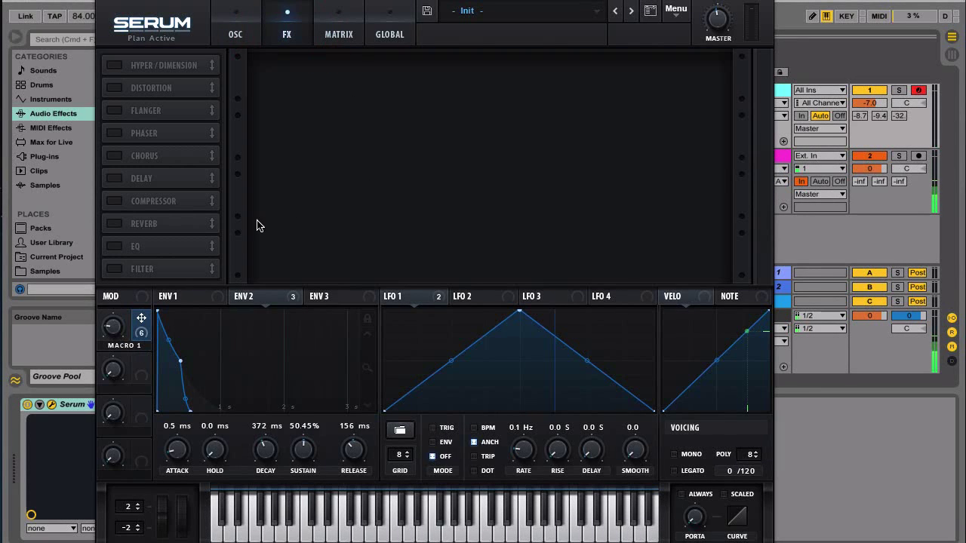
pyautogui.click(115, 249)
pyautogui.click(446, 93)
pyautogui.click(447, 94)
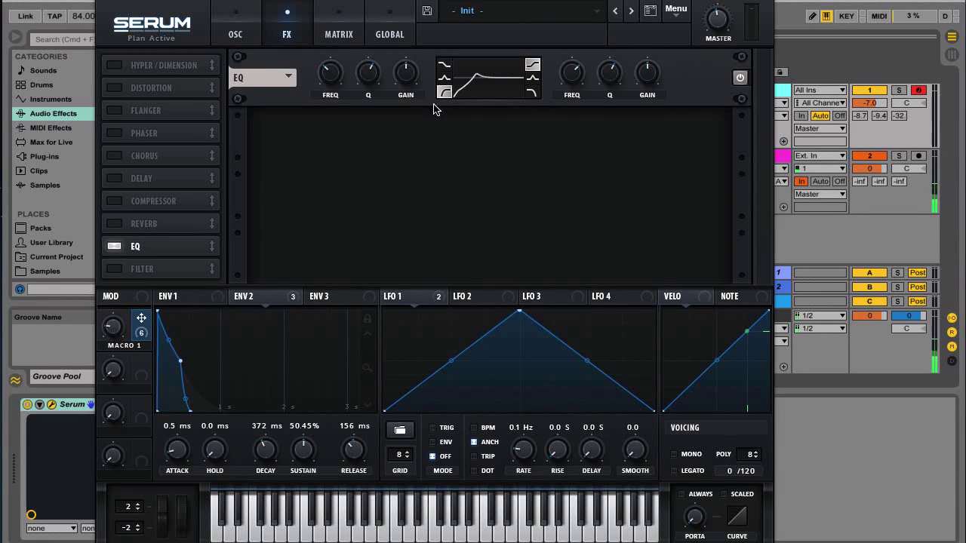
pyautogui.moveTo(369, 75); pyautogui.dragTo(366, 114)
pyautogui.moveTo(323, 75); pyautogui.dragTo(325, 86)
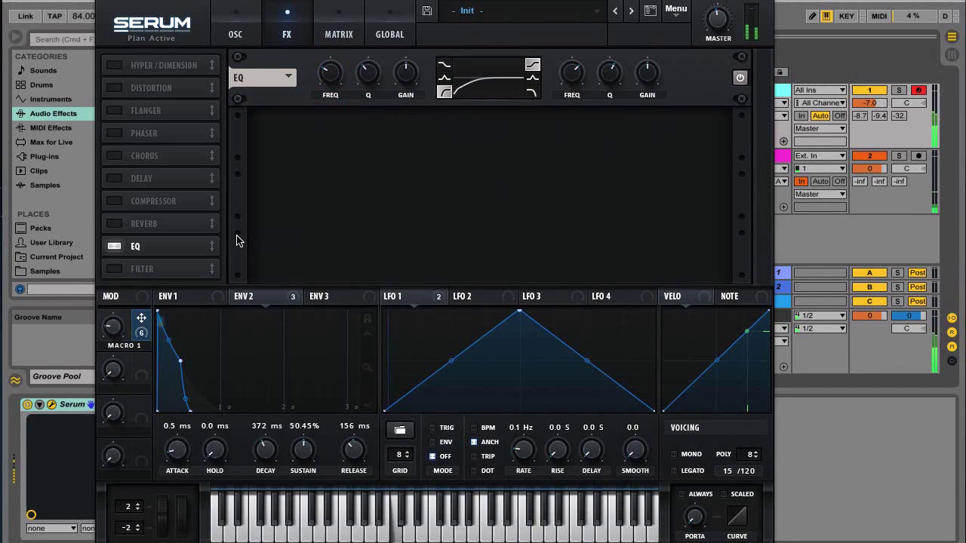
# Step: Enable the reverb after the EQ in the effects chain, shorten its decay, and raise its mix
pyautogui.moveTo(111, 325)
pyautogui.mouseDown()
pyautogui.moveTo(119, 232)
pyautogui.moveTo(110, 336)
pyautogui.mouseUp()
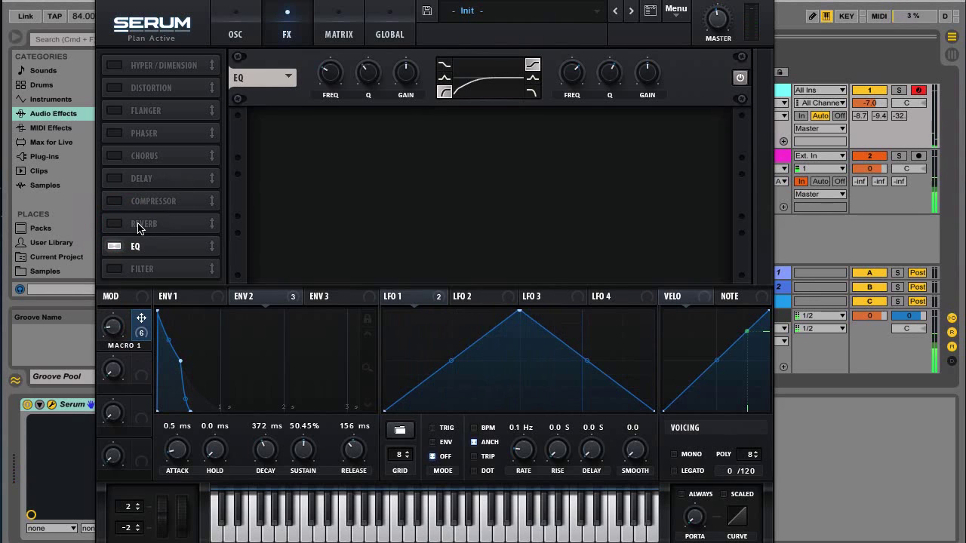
pyautogui.click(115, 224)
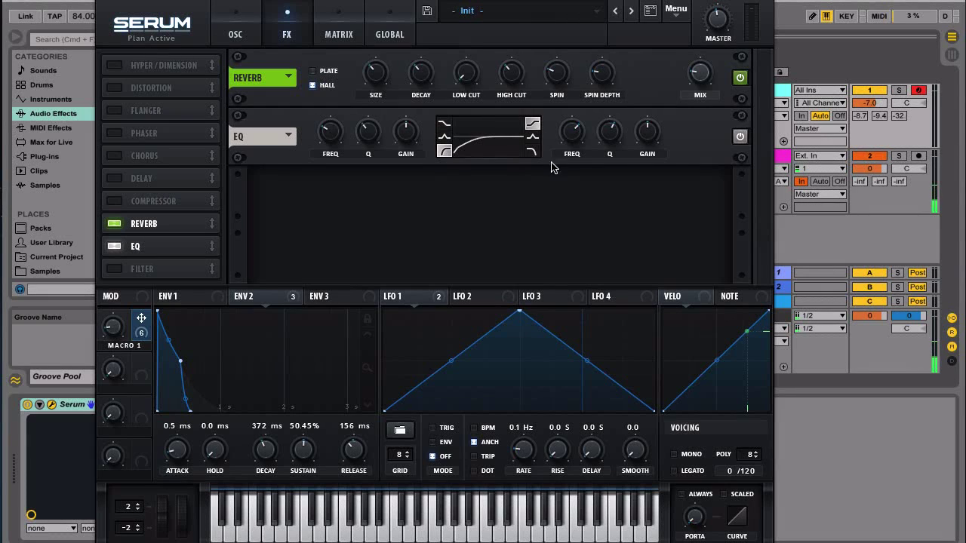
pyautogui.moveTo(212, 224); pyautogui.dragTo(211, 259)
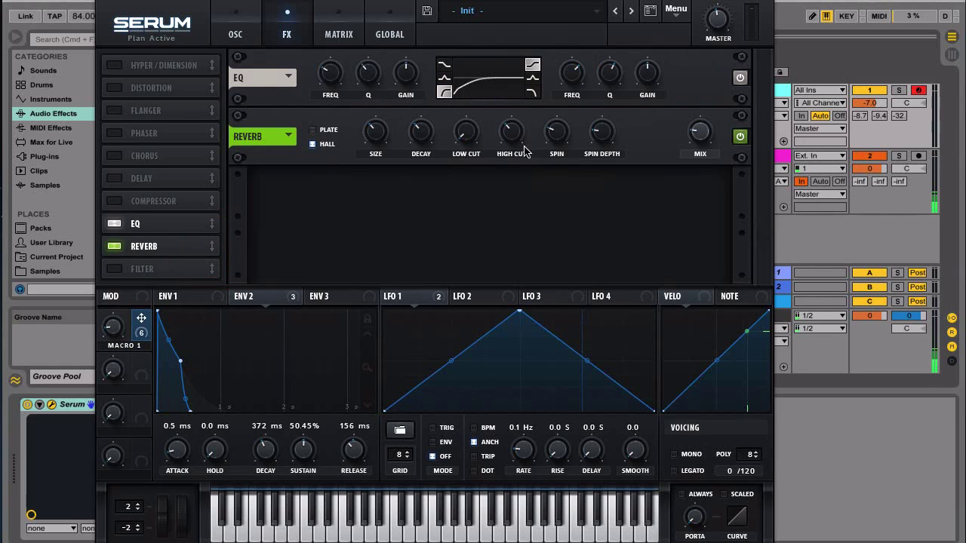
pyautogui.click(420, 155)
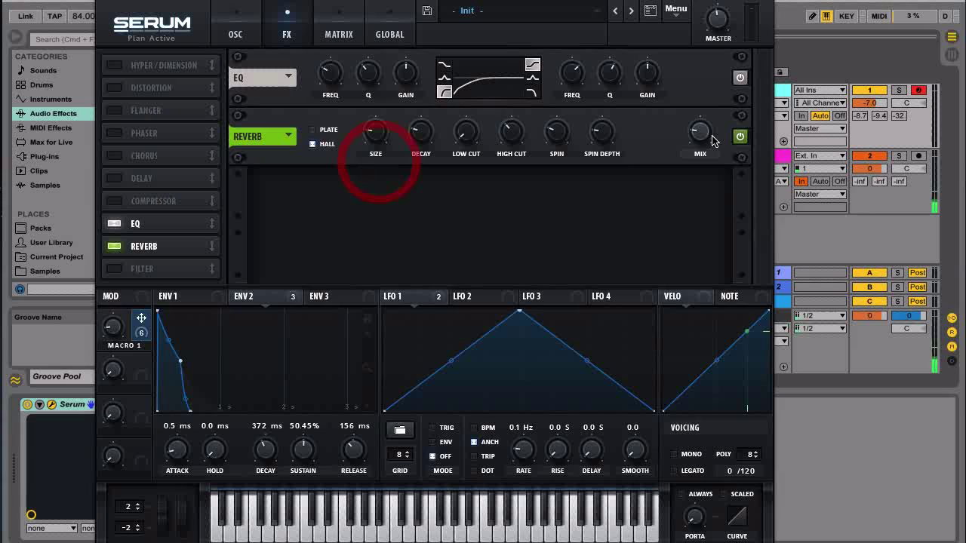
pyautogui.moveTo(699, 140); pyautogui.dragTo(701, 118)
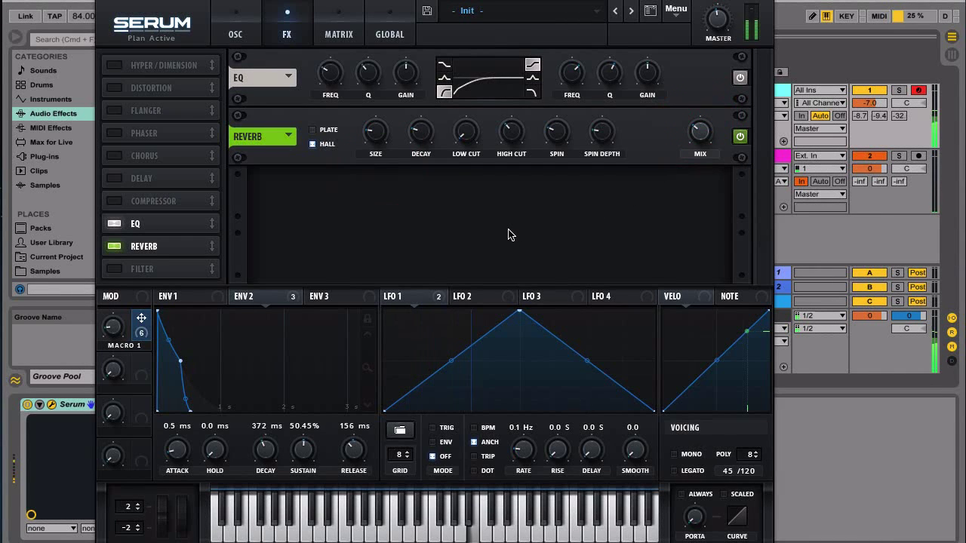
# Step: Raise the reverb's low cut and readjust its decay, comparing the sound with the reverb bypassed
pyautogui.moveTo(467, 132); pyautogui.dragTo(457, 97)
pyautogui.moveTo(421, 134)
pyautogui.mouseDown()
pyautogui.moveTo(421, 125)
pyautogui.moveTo(376, 123)
pyautogui.mouseUp()
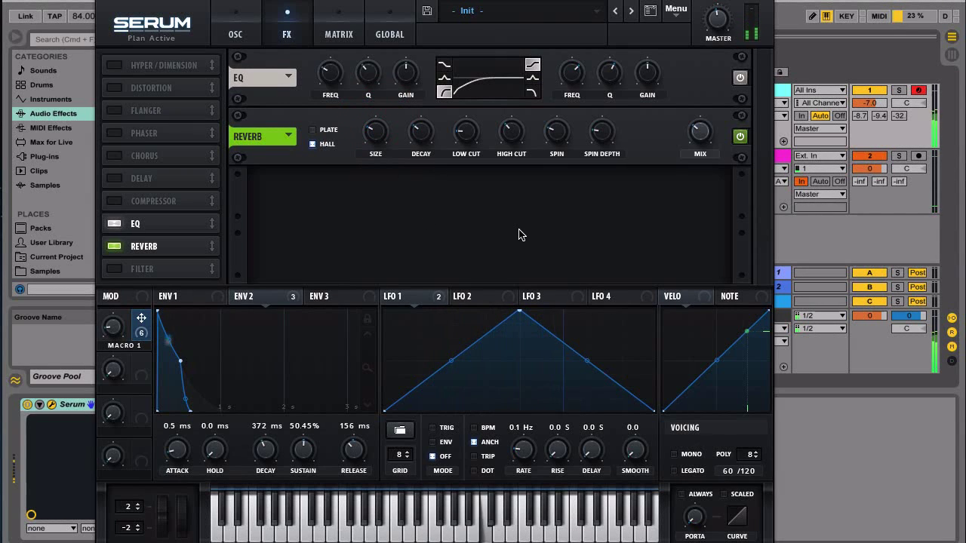
pyautogui.click(742, 134)
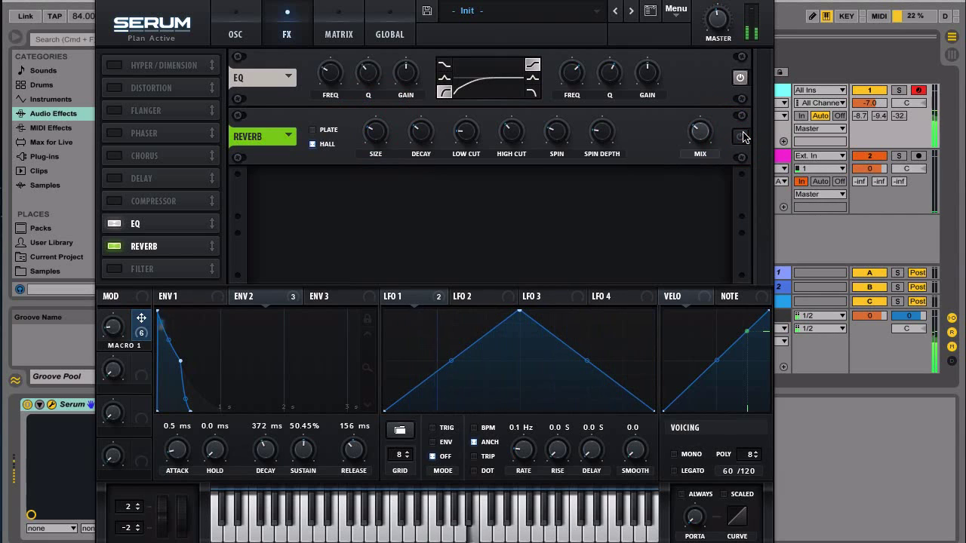
pyautogui.click(742, 136)
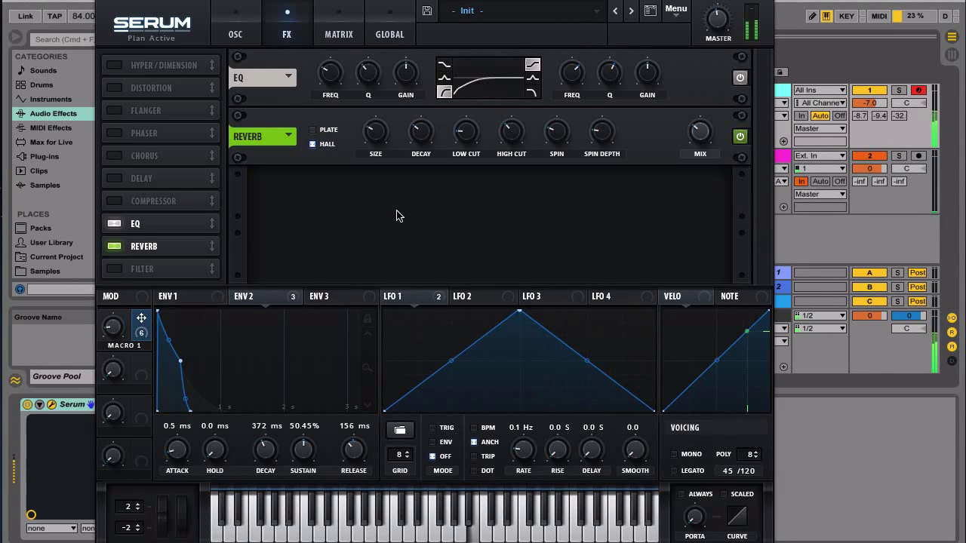
# Step: Enable Hyper/Dimension with the hyper mix at 0%, lower the dimension size and raise its mix, comparing against bypass
pyautogui.click(123, 66)
pyautogui.moveTo(518, 73); pyautogui.dragTo(531, 397)
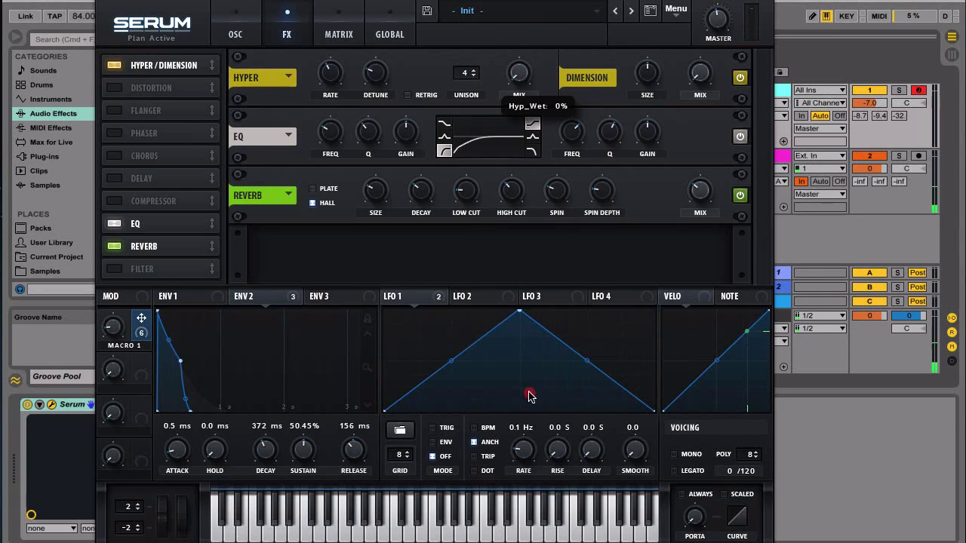
pyautogui.moveTo(646, 72); pyautogui.dragTo(642, 125)
pyautogui.click(697, 76)
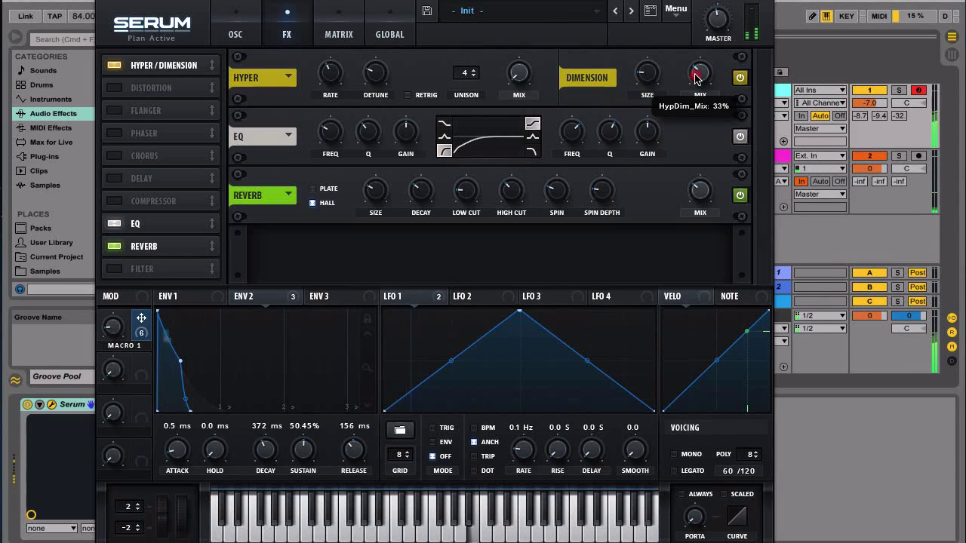
pyautogui.click(740, 79)
pyautogui.click(740, 79)
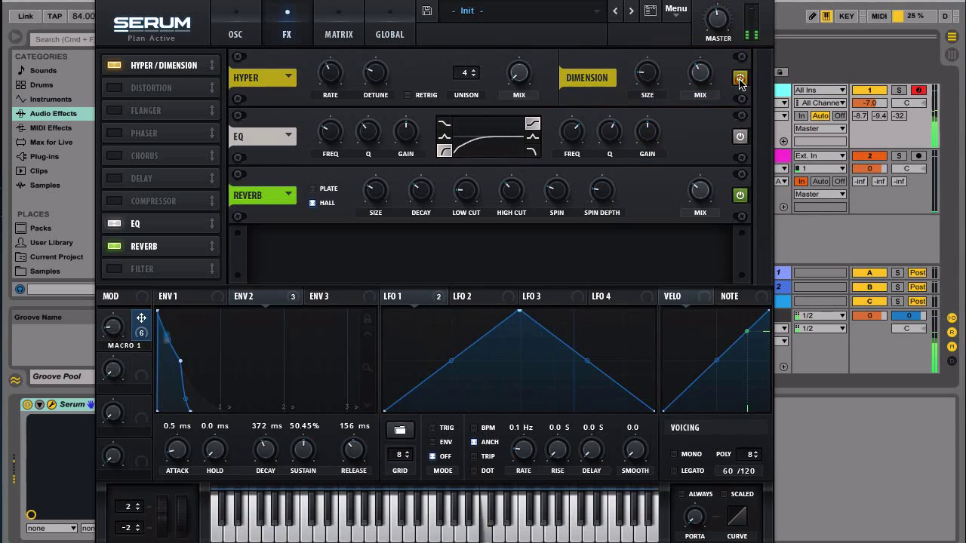
pyautogui.click(441, 242)
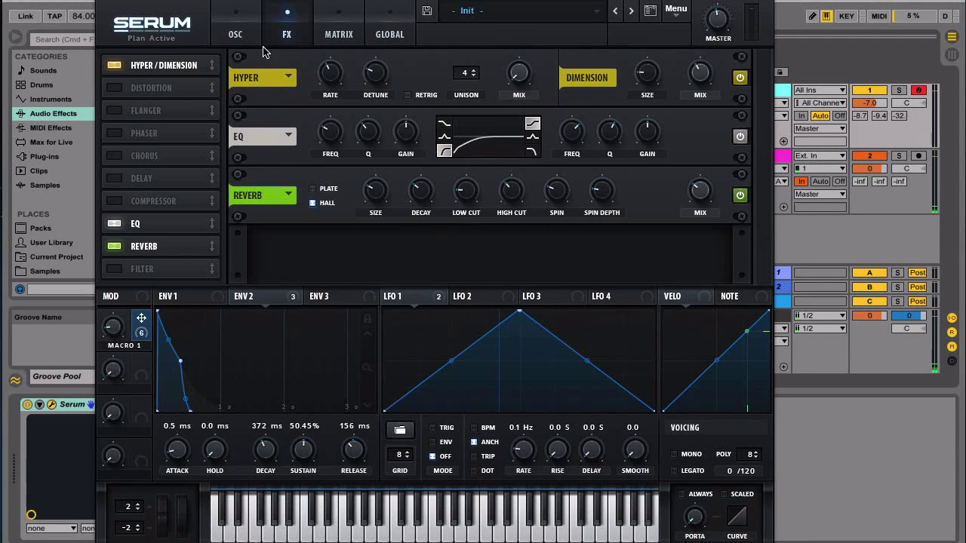
# Step: Reveal the arrangement behind the synth window and play the arp lead through its Macro 1 automation
pyautogui.moveTo(274, 2); pyautogui.dragTo(382, 274)
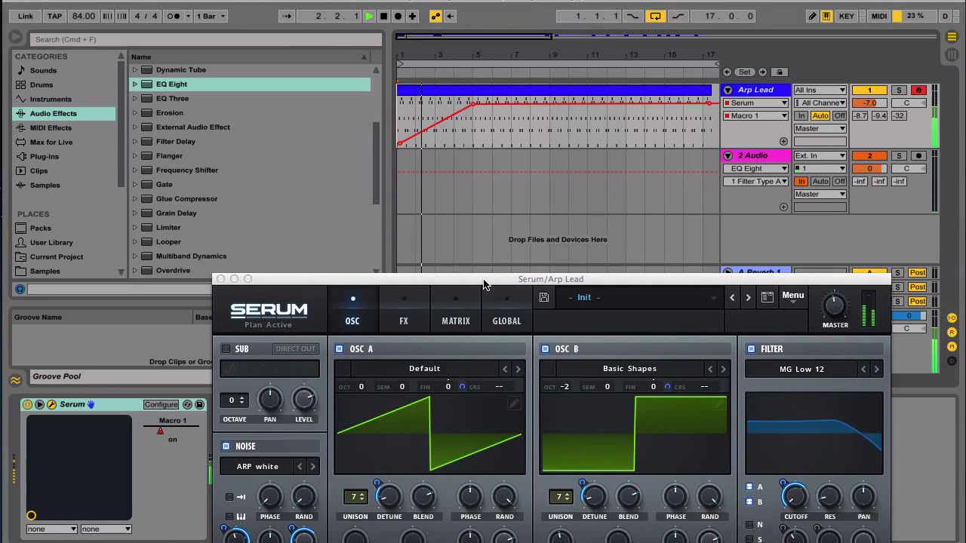
pyautogui.moveTo(483, 285); pyautogui.dragTo(464, 228)
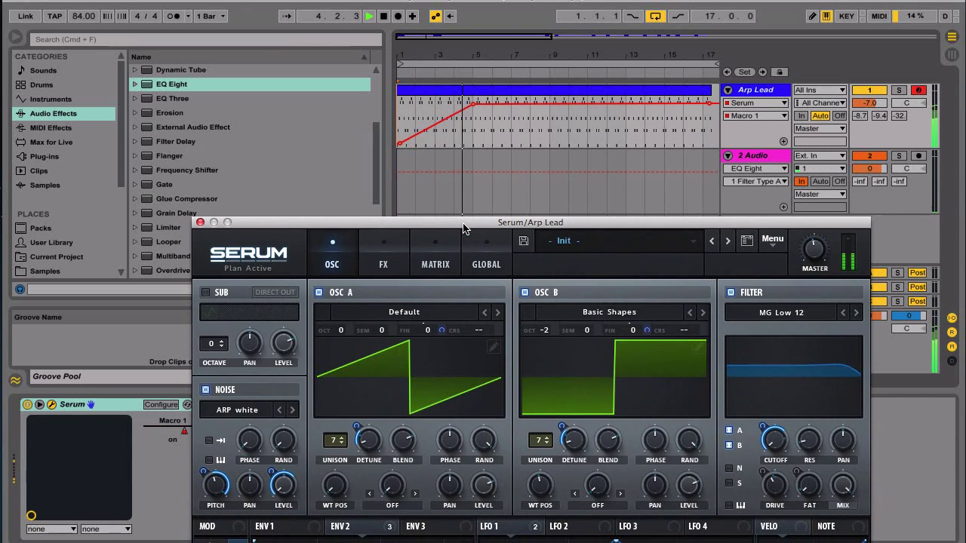
pyautogui.click(462, 224)
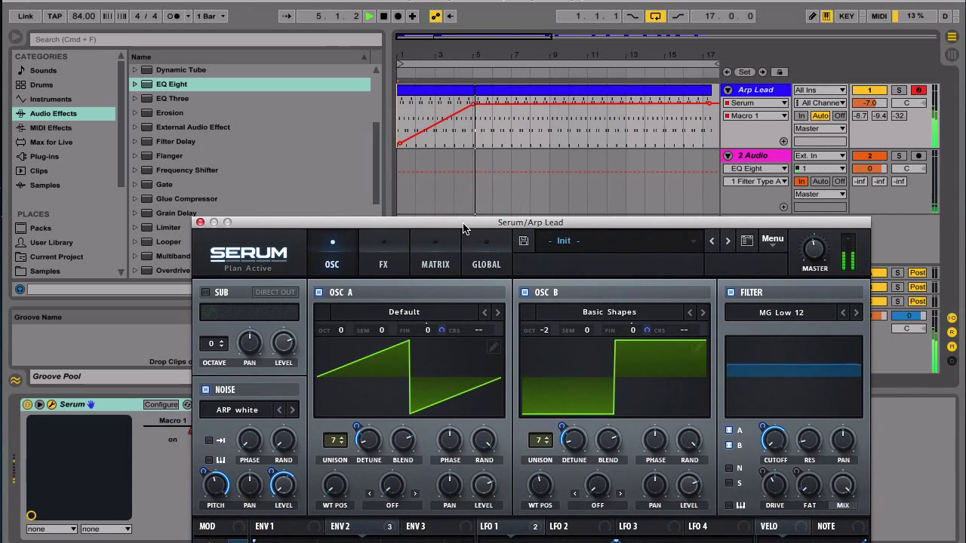
pyautogui.click(457, 168)
pyautogui.press('space')
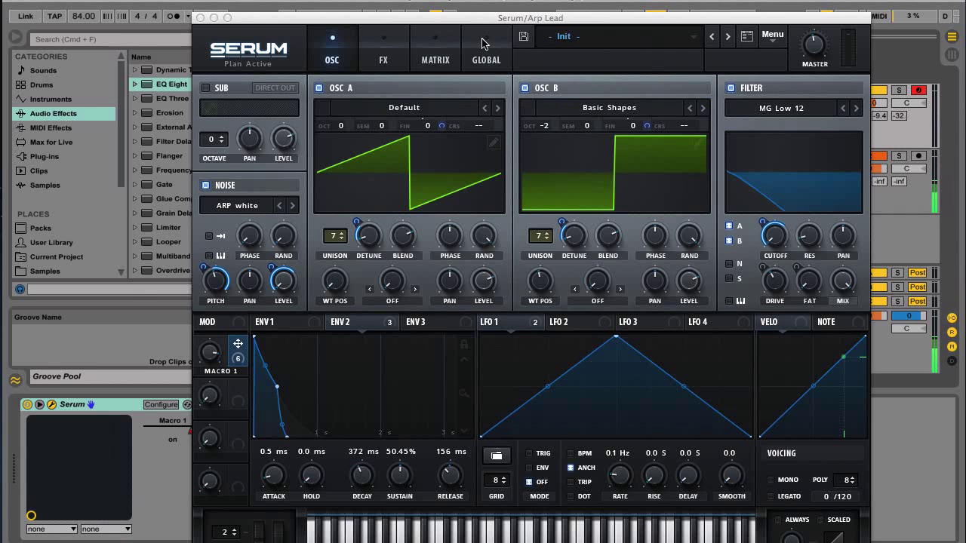
pyautogui.moveTo(482, 18); pyautogui.dragTo(477, 0)
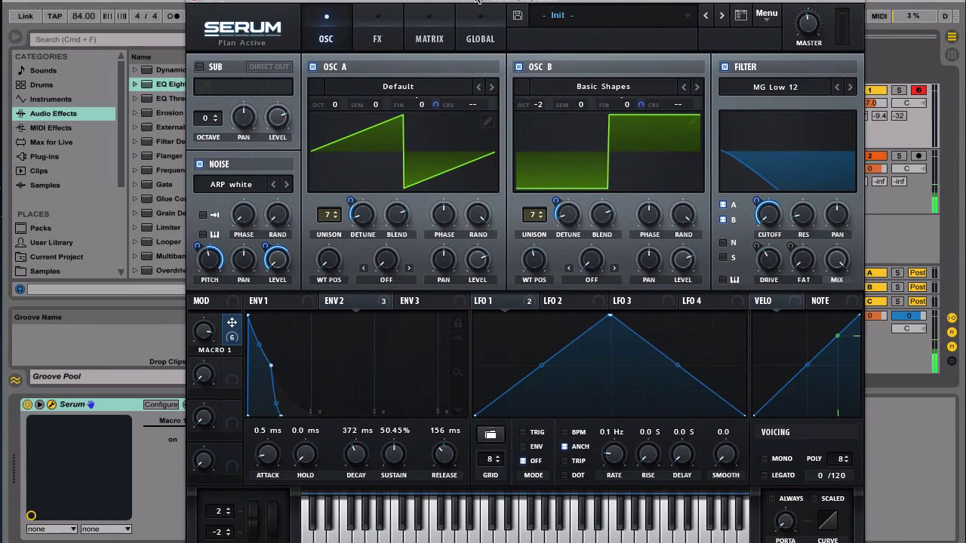